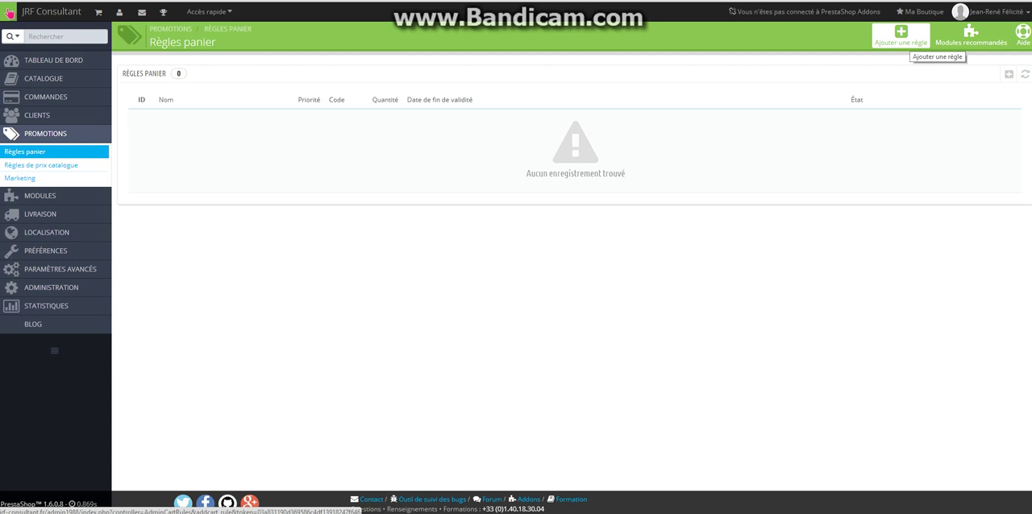
Create a new cart rule and name it "Promotion -15%"
{"action": "left_click", "coordinate": [903, 36]}
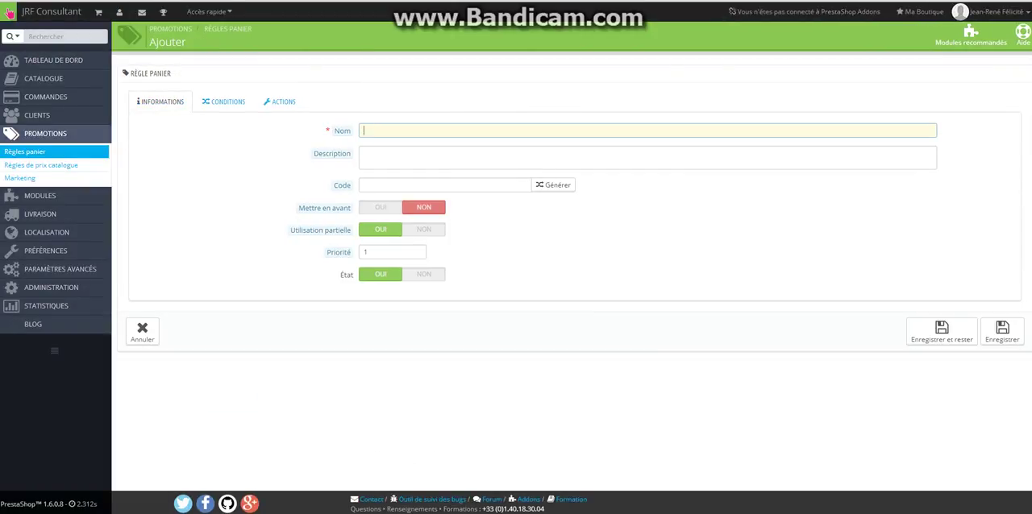
{"action": "type", "text": "Promotion -15%"}
{"action": "key", "text": "Tab"}
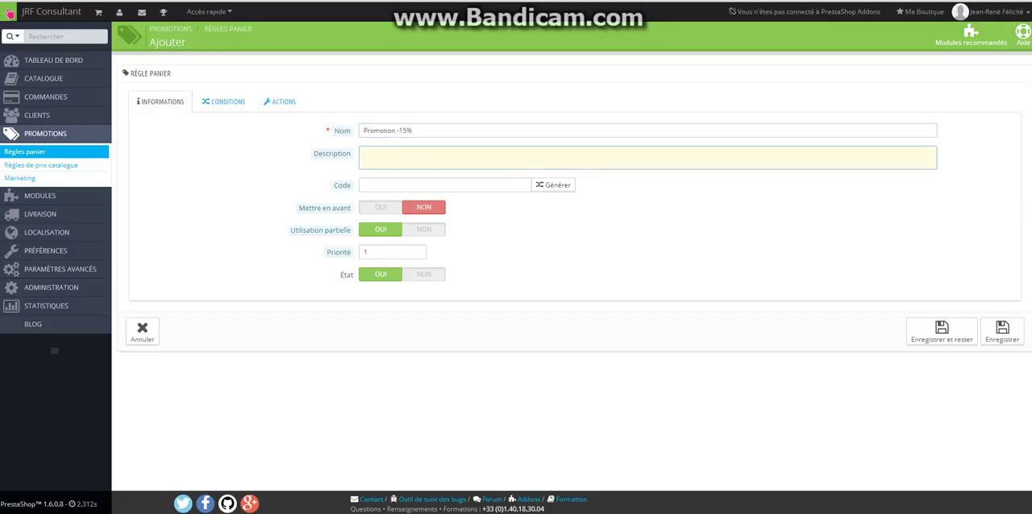
Give the rule the description "Promotion d'été sur tous nos produits" and the promo code SUMMER2014
{"action": "type", "text": "Promotion d'été sur tous nos produits"}
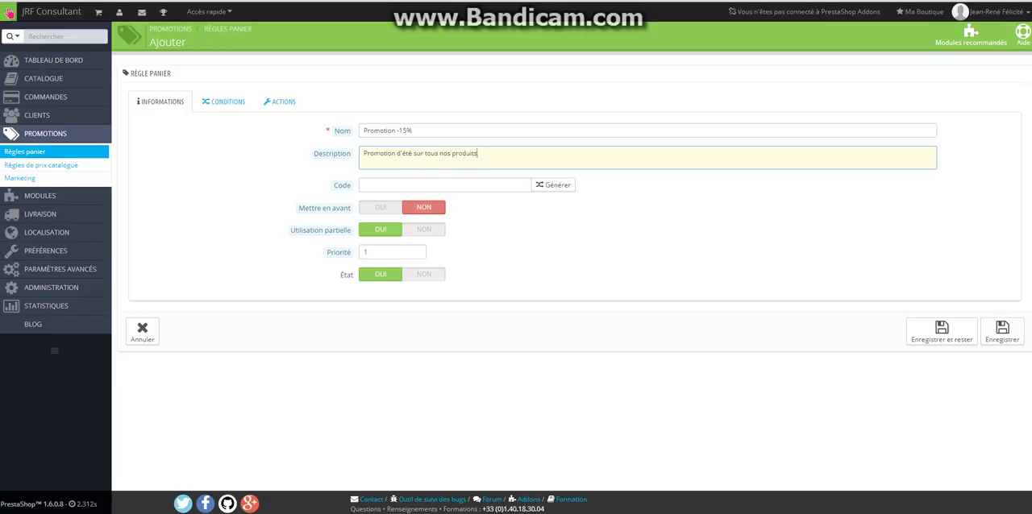
{"action": "key", "text": "Tab"}
{"action": "type", "text": "SUMMER2014"}
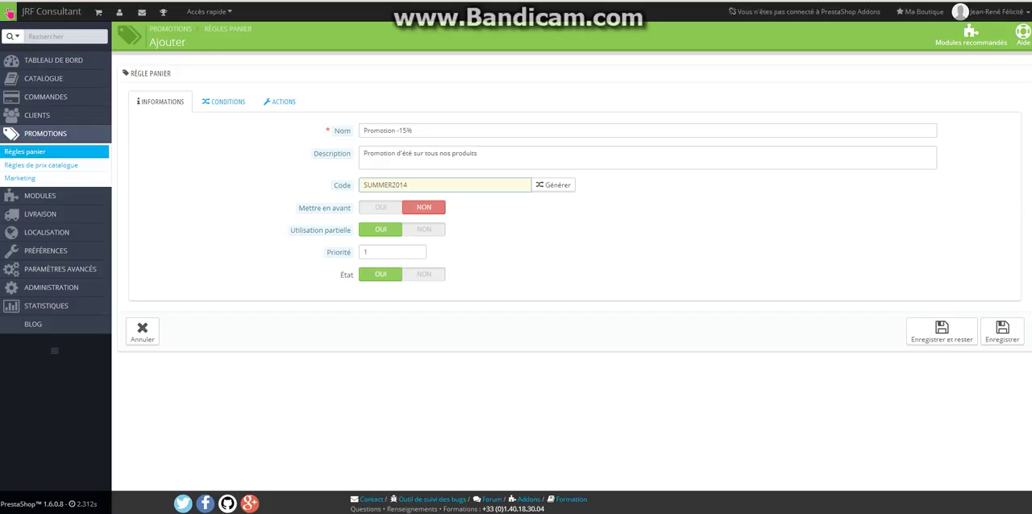
{"action": "mouse_move", "coordinate": [320, 229]}
{"action": "key", "text": "Tab"}
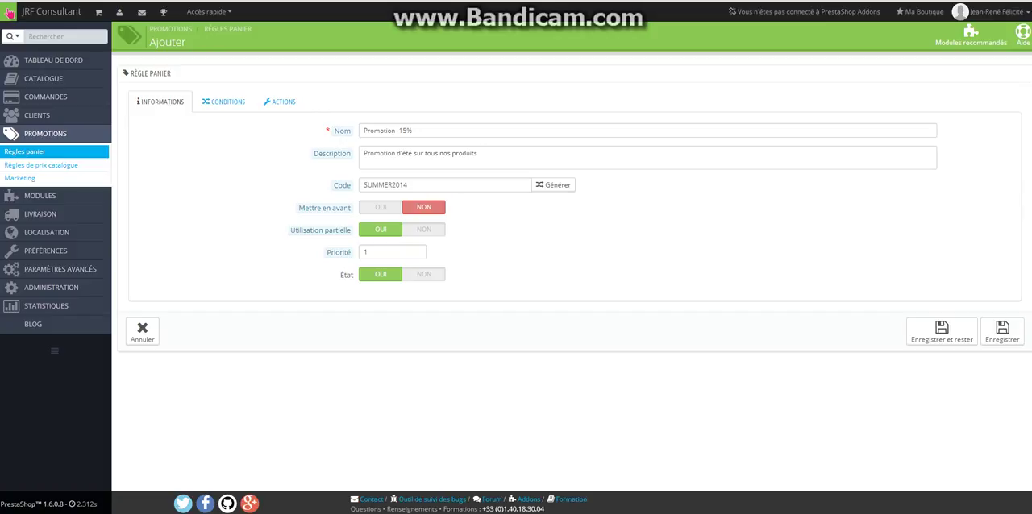
{"action": "key", "text": "Tab"}
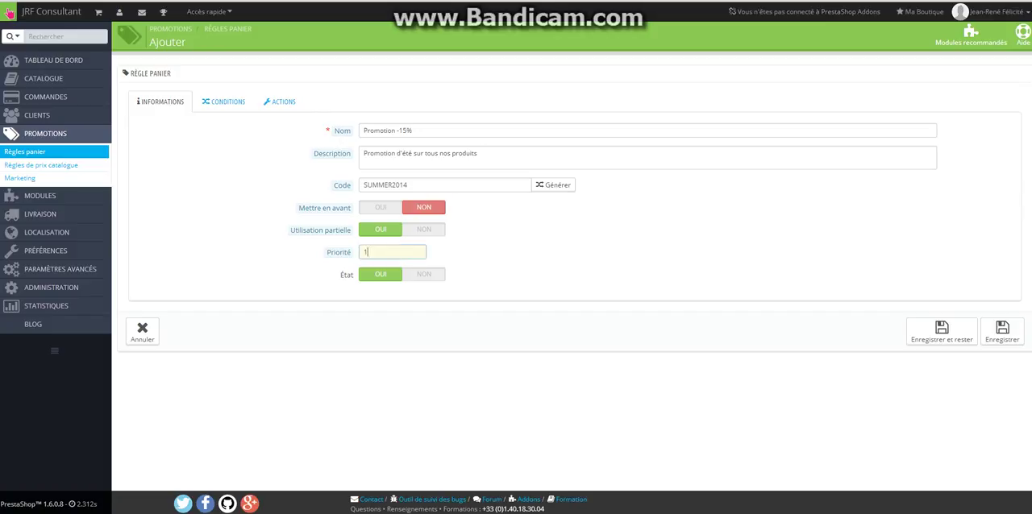
{"action": "key", "text": "Tab"}
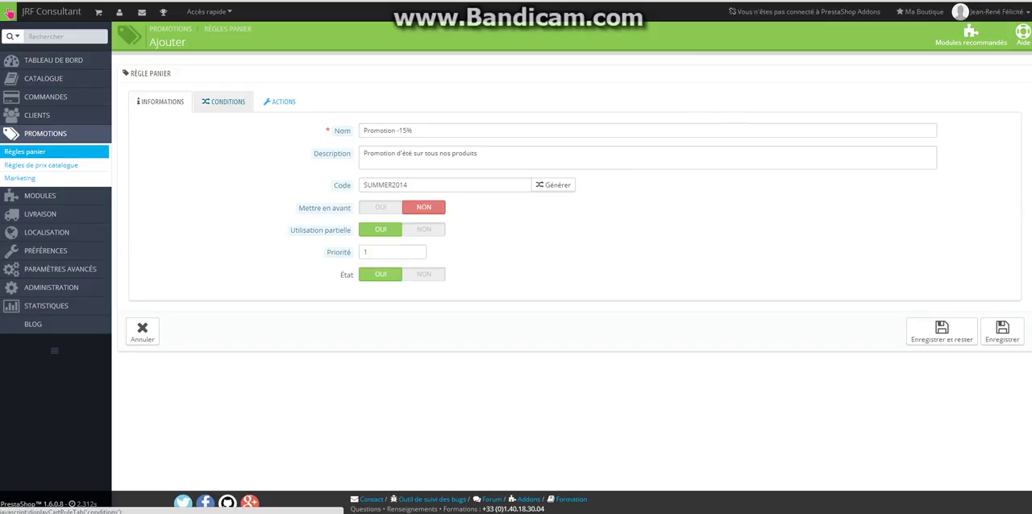
In the rule's conditions, set the minimum amount to 60 EUR, HT, with shipping excluded (Hors frais de port)
{"action": "left_click", "coordinate": [225, 102]}
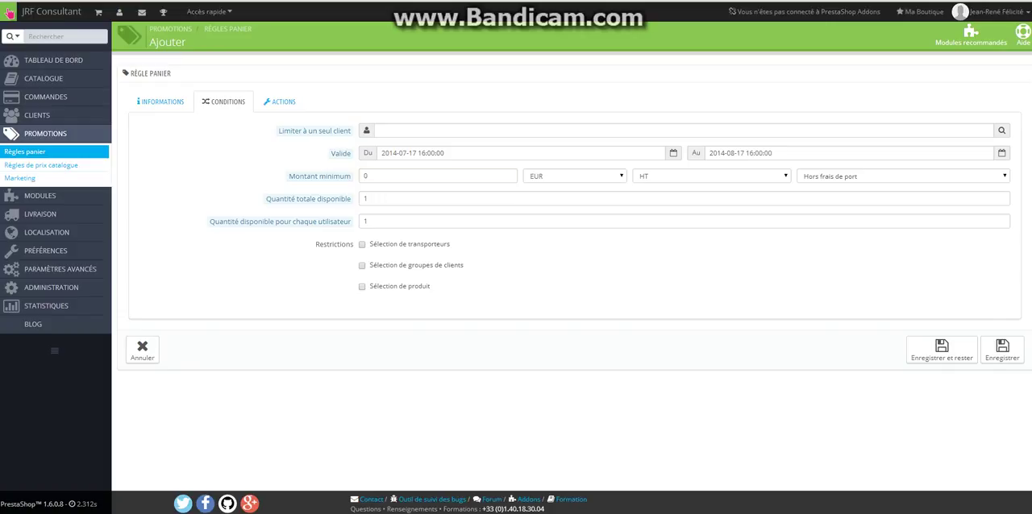
{"action": "left_click", "coordinate": [395, 176]}
{"action": "left_click", "coordinate": [395, 176]}
{"action": "double_click", "coordinate": [366, 176]}
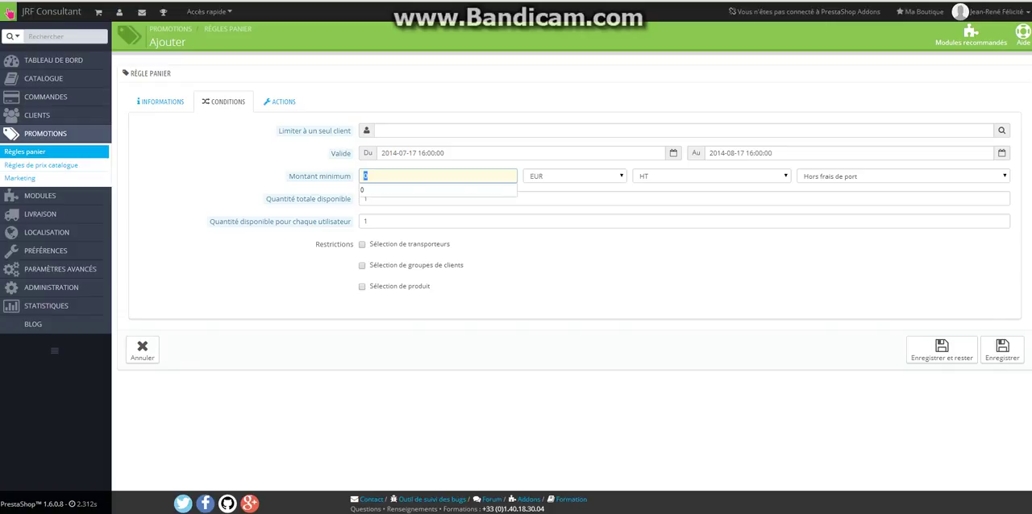
{"action": "type", "text": "60"}
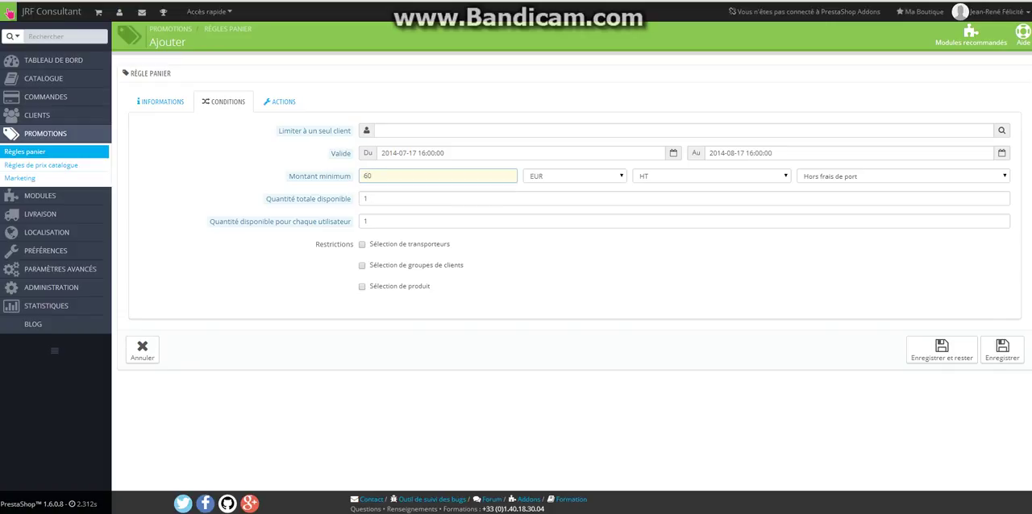
{"action": "left_click", "coordinate": [711, 175]}
{"action": "left_click", "coordinate": [711, 175]}
{"action": "left_click", "coordinate": [903, 176]}
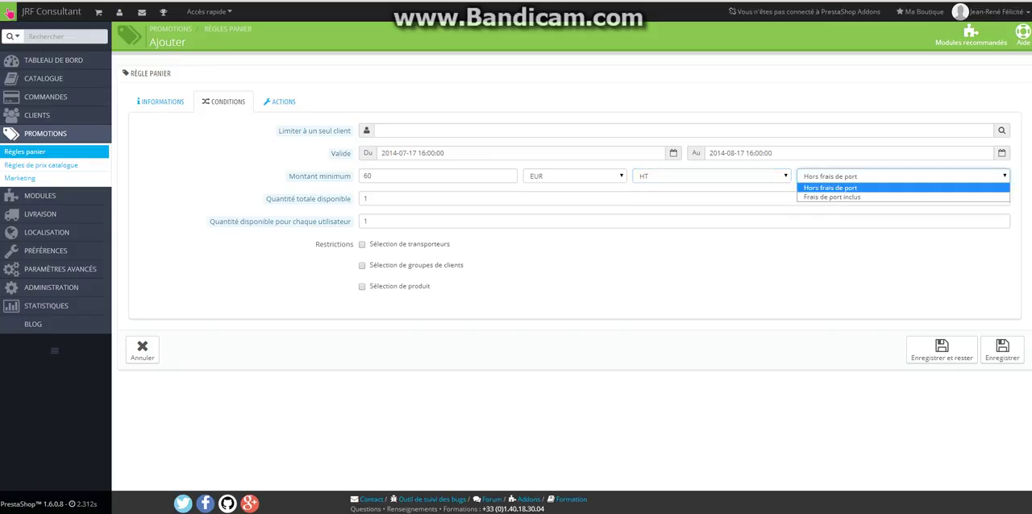
{"action": "left_click", "coordinate": [830, 188]}
Set the total available quantity of the cart rule to 100
{"action": "left_click", "coordinate": [370, 199]}
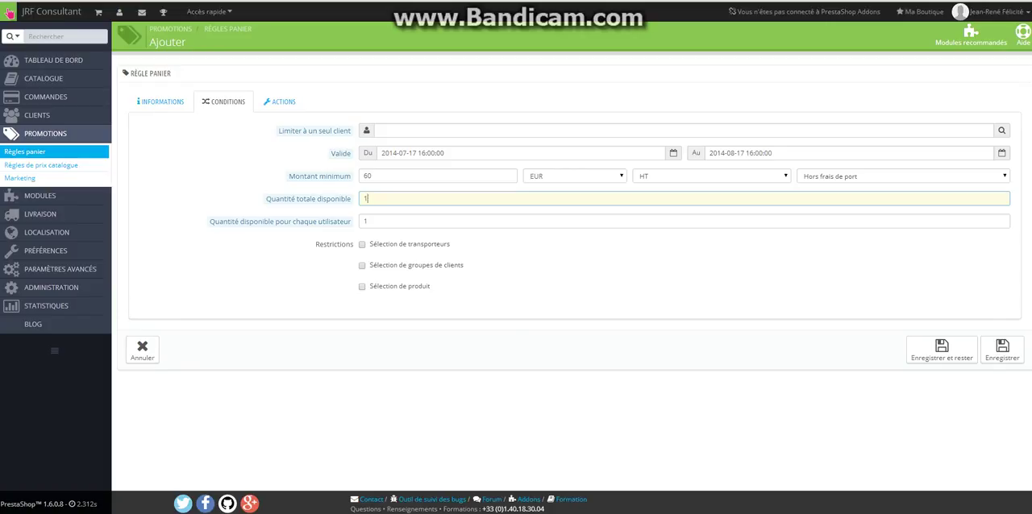
{"action": "type", "text": "00"}
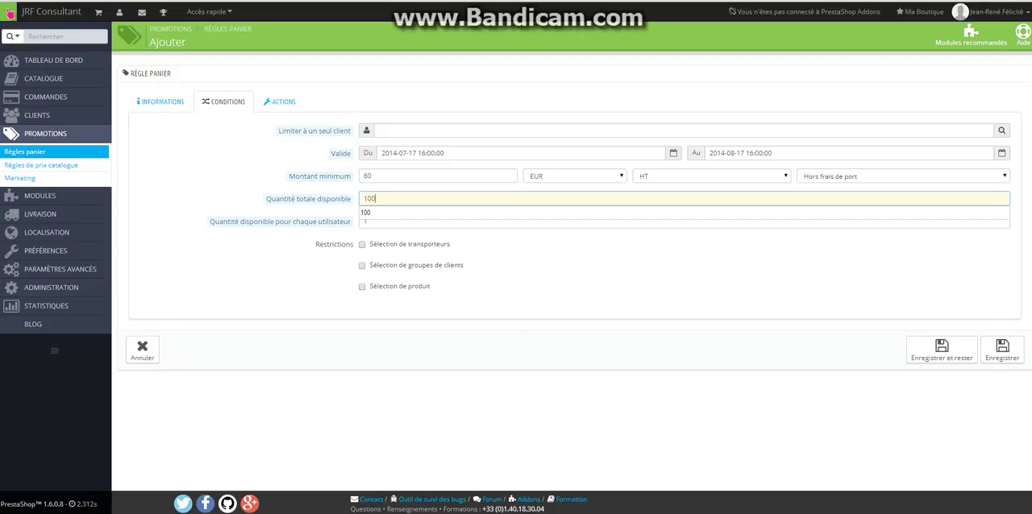
{"action": "left_click", "coordinate": [564, 258]}
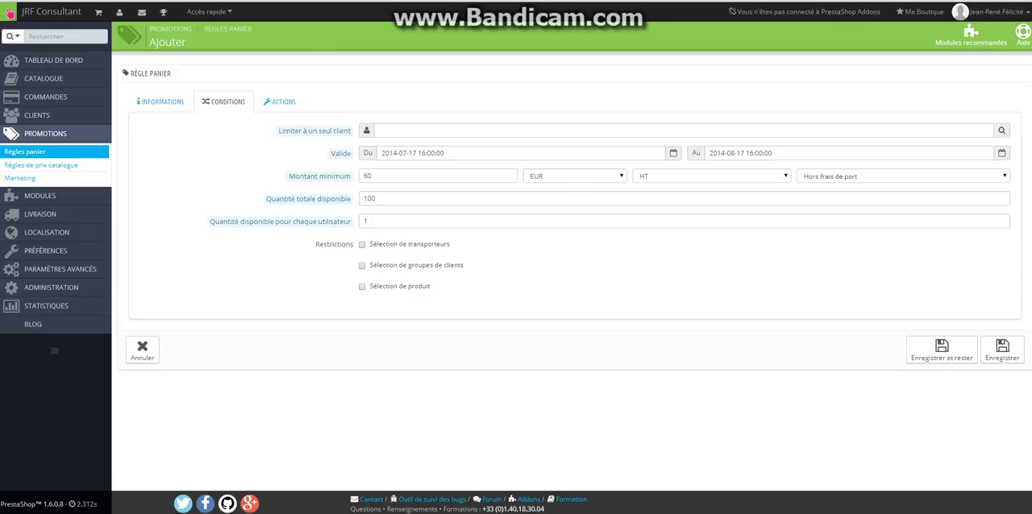
{"action": "left_click", "coordinate": [377, 199]}
{"action": "left_click", "coordinate": [369, 221]}
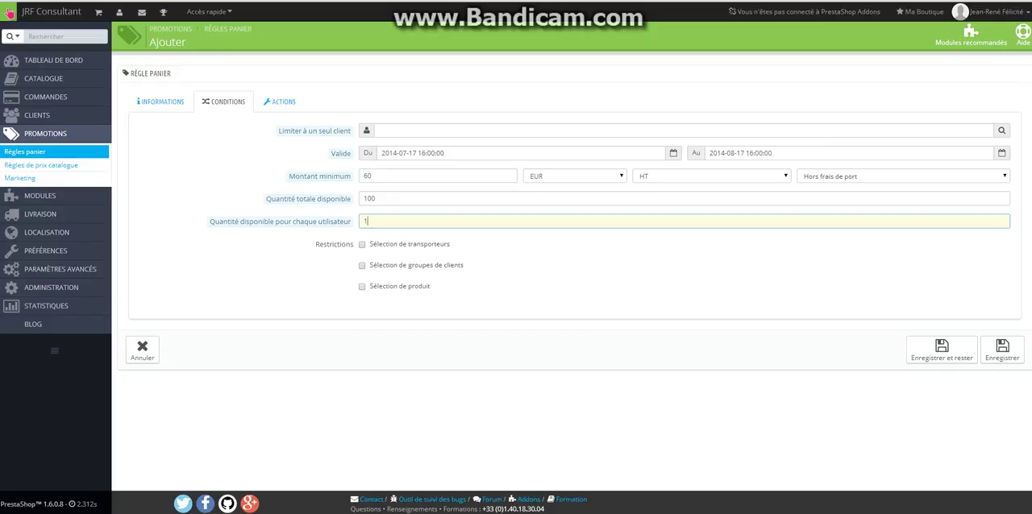
{"action": "left_click", "coordinate": [362, 244]}
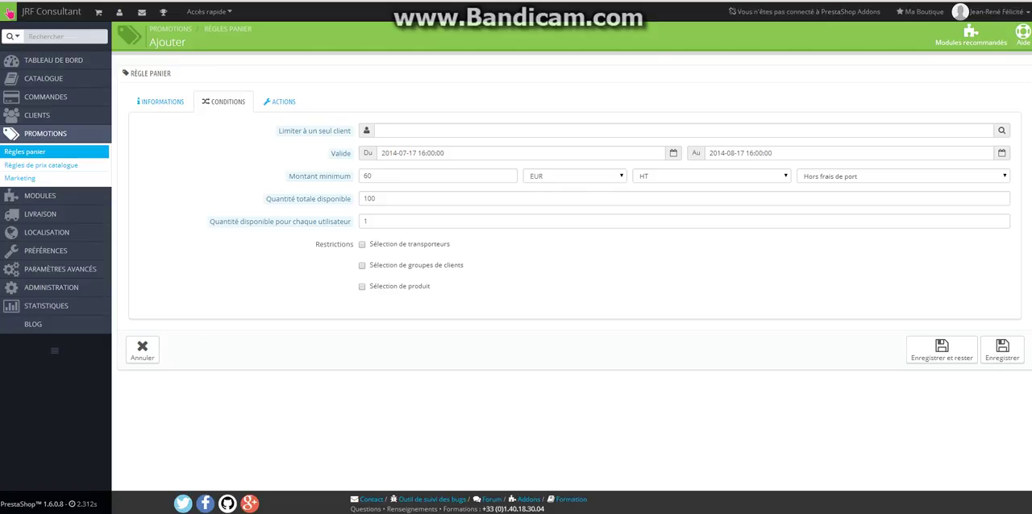
Enable the product selection restriction and add a rule concerning Produits to it
{"action": "left_click", "coordinate": [362, 287]}
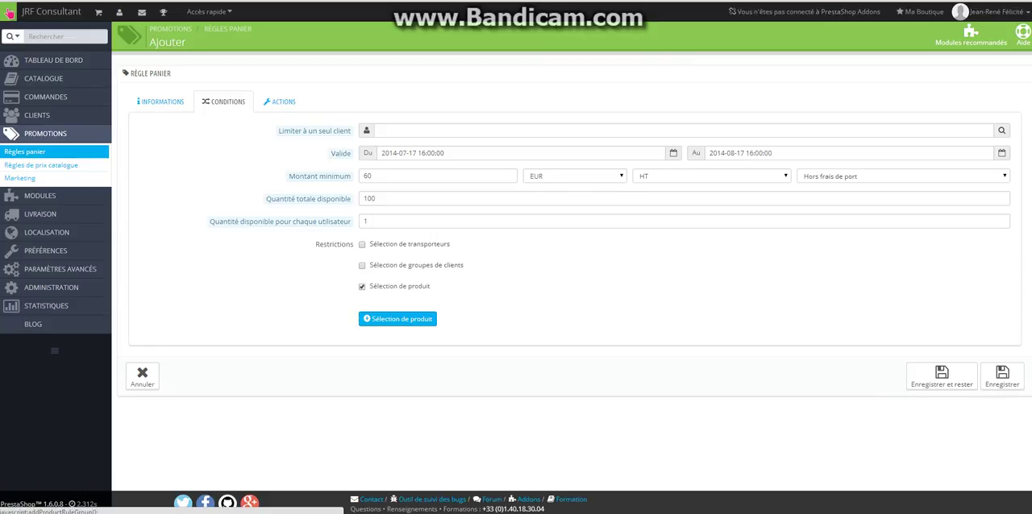
{"action": "left_click", "coordinate": [397, 319]}
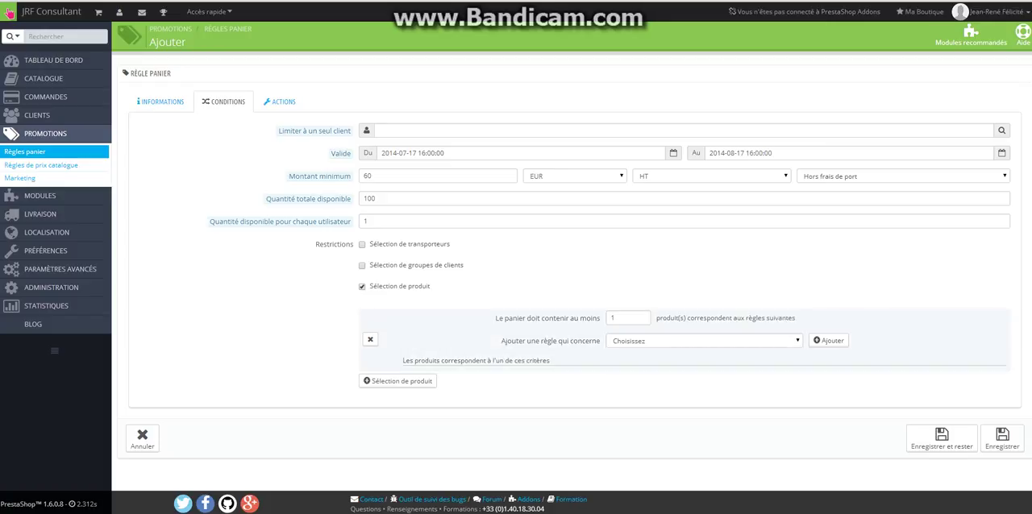
{"action": "left_click", "coordinate": [704, 341]}
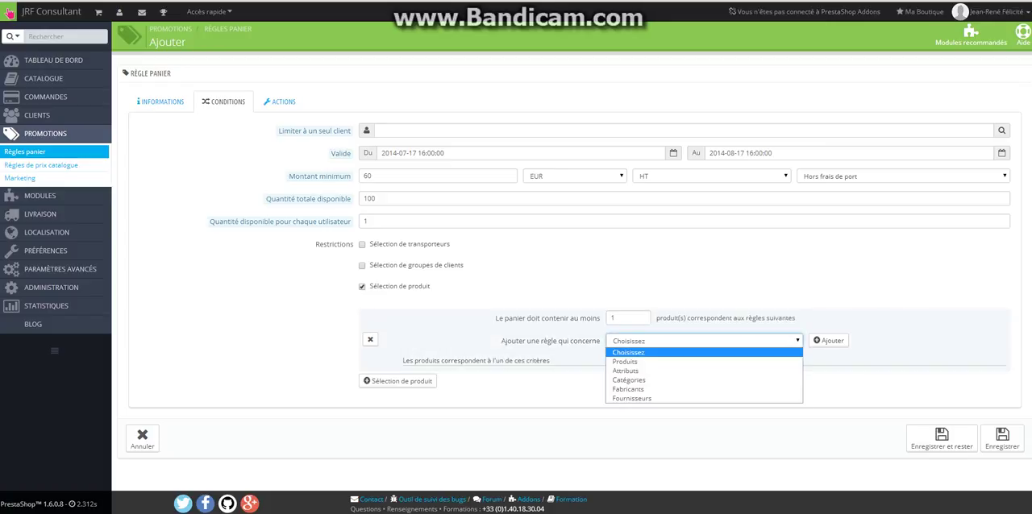
{"action": "key", "text": "Down"}
{"action": "key", "text": "Return"}
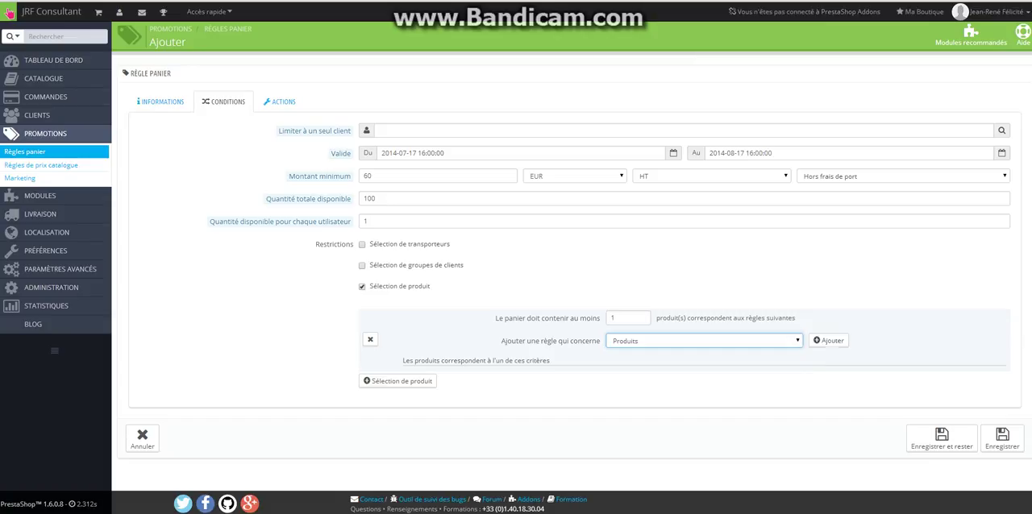
{"action": "left_click", "coordinate": [828, 341]}
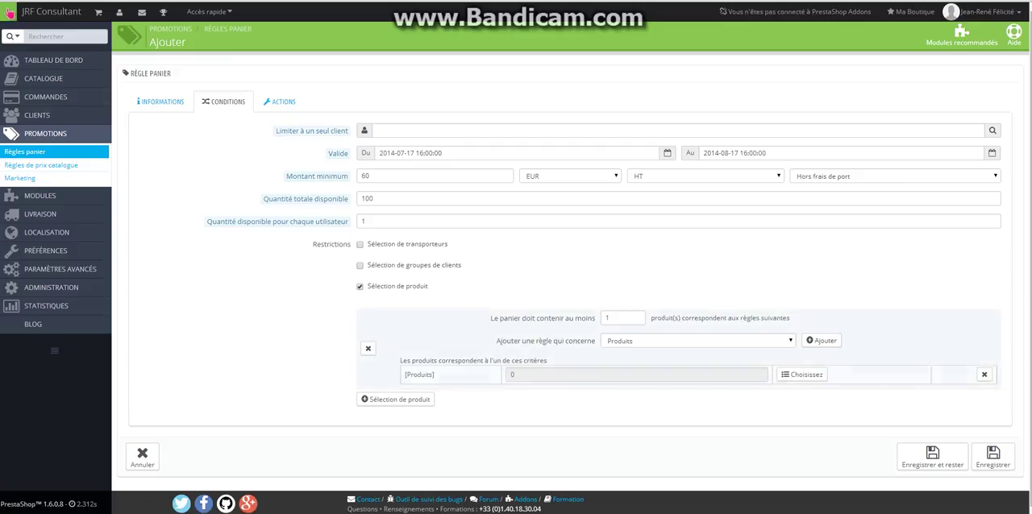
Choose "T-shirts à manches courtes délavés" as the product matching the restriction
{"action": "left_click", "coordinate": [802, 374]}
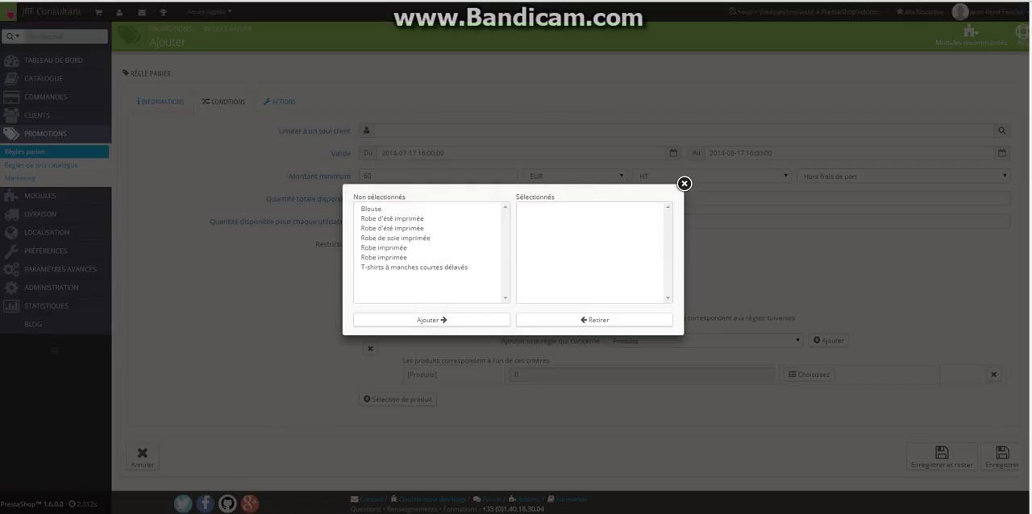
{"action": "left_click", "coordinate": [372, 208]}
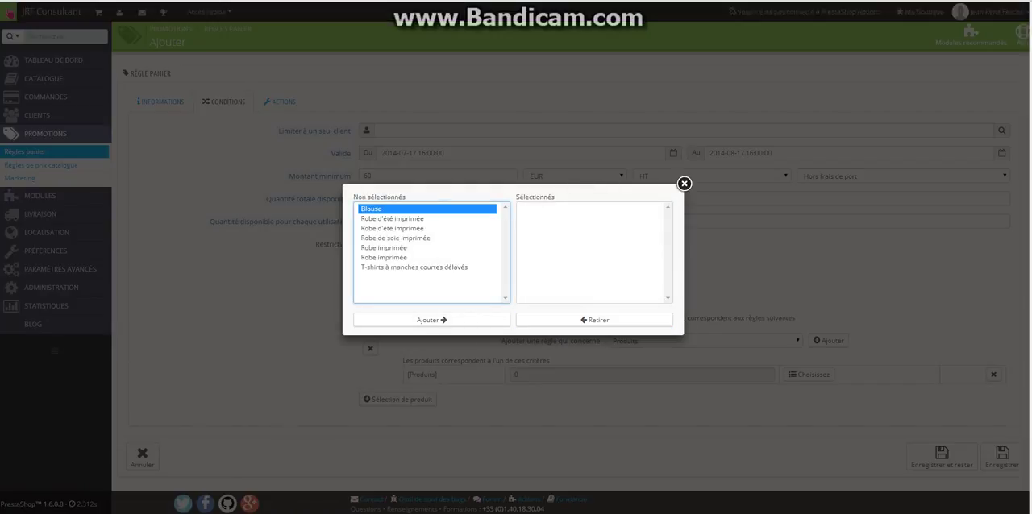
{"action": "left_click", "coordinate": [415, 268]}
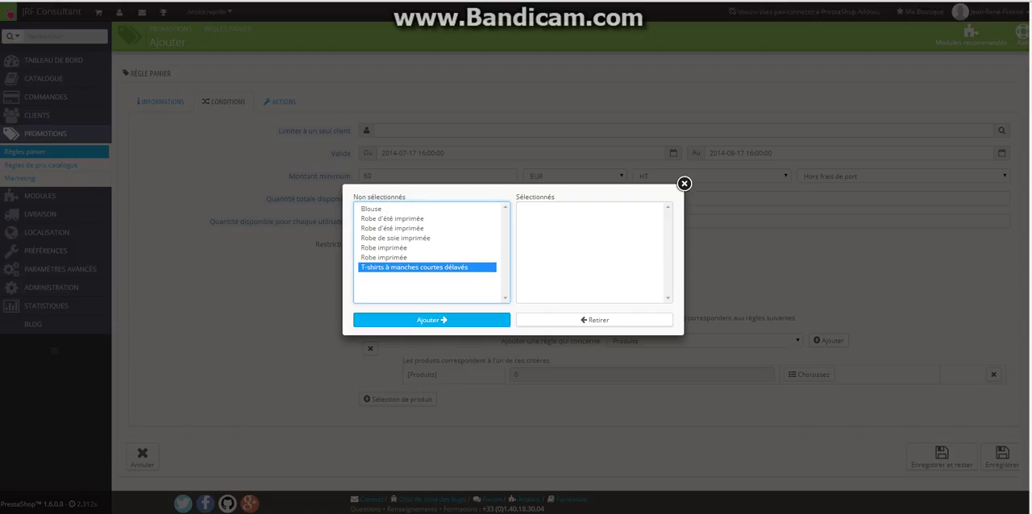
{"action": "left_click", "coordinate": [431, 320]}
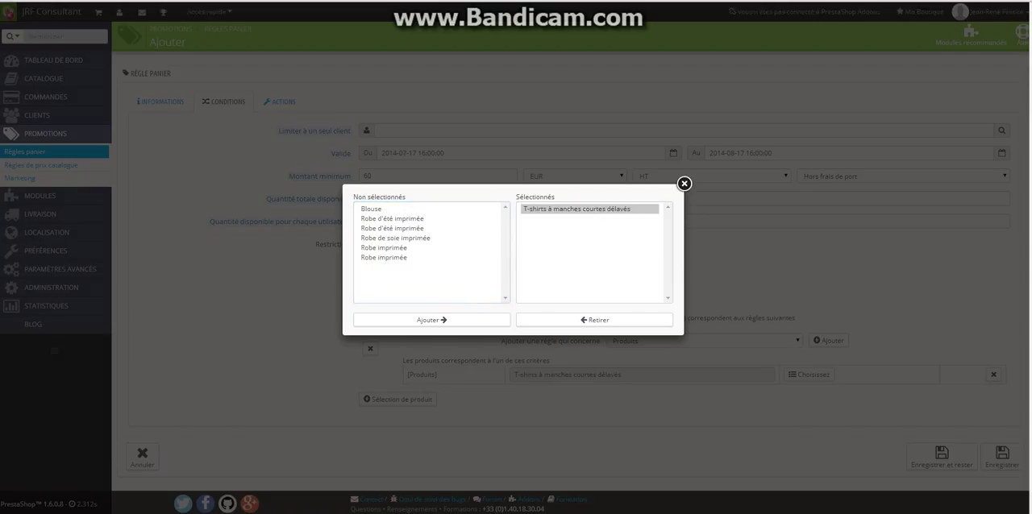
{"action": "left_click", "coordinate": [684, 184]}
{"action": "left_click", "coordinate": [623, 318]}
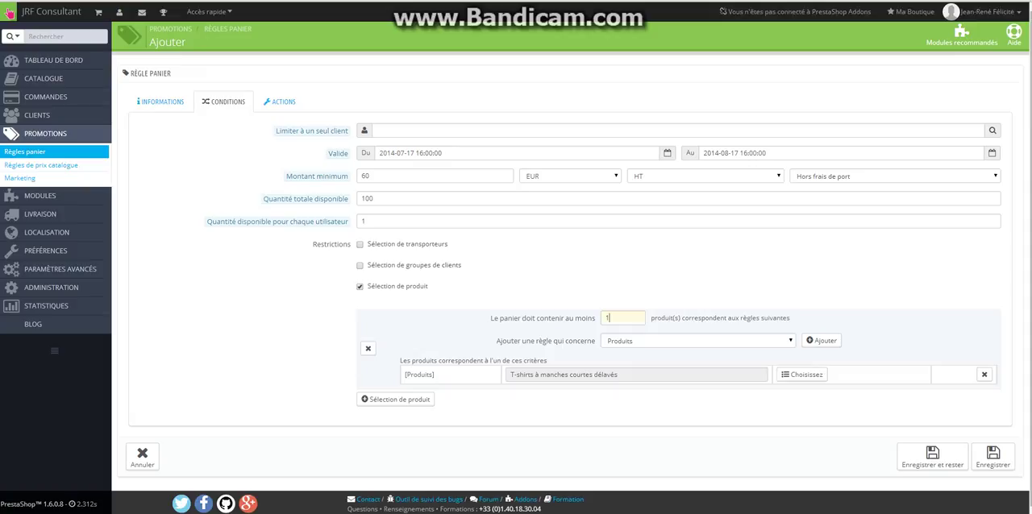
{"action": "double_click", "coordinate": [609, 318]}
{"action": "left_click", "coordinate": [661, 282]}
{"action": "double_click", "coordinate": [608, 317]}
{"action": "left_click_drag", "start_coordinate": [672, 318], "coordinate": [661, 303]}
{"action": "left_click", "coordinate": [661, 286]}
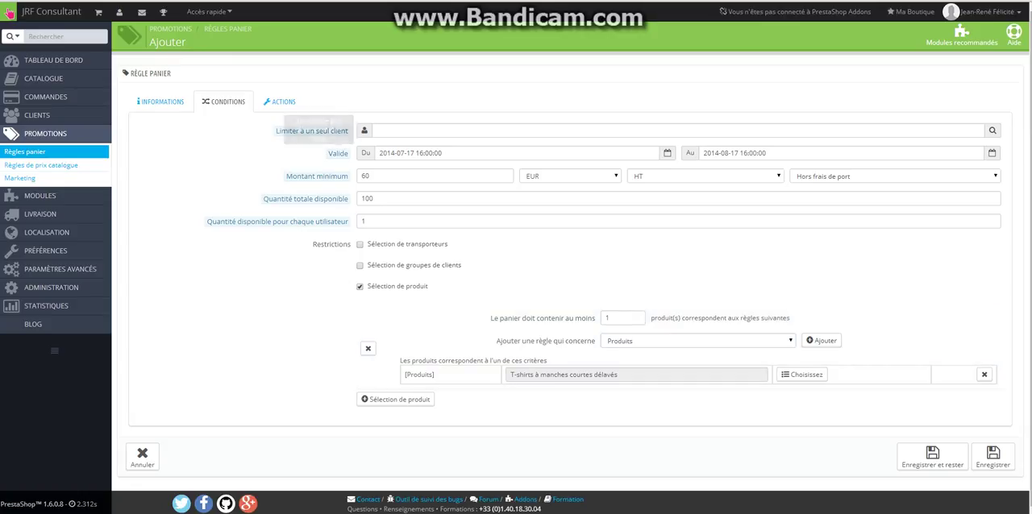
In the rule's actions, apply a percentage reduction of 15 %
{"action": "left_click", "coordinate": [279, 101]}
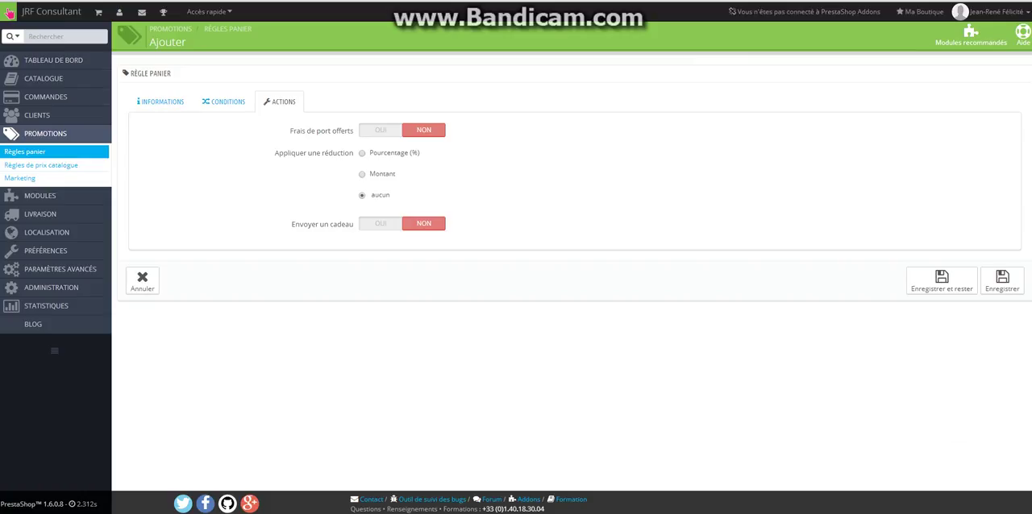
{"action": "left_click", "coordinate": [362, 154]}
{"action": "double_click", "coordinate": [381, 224]}
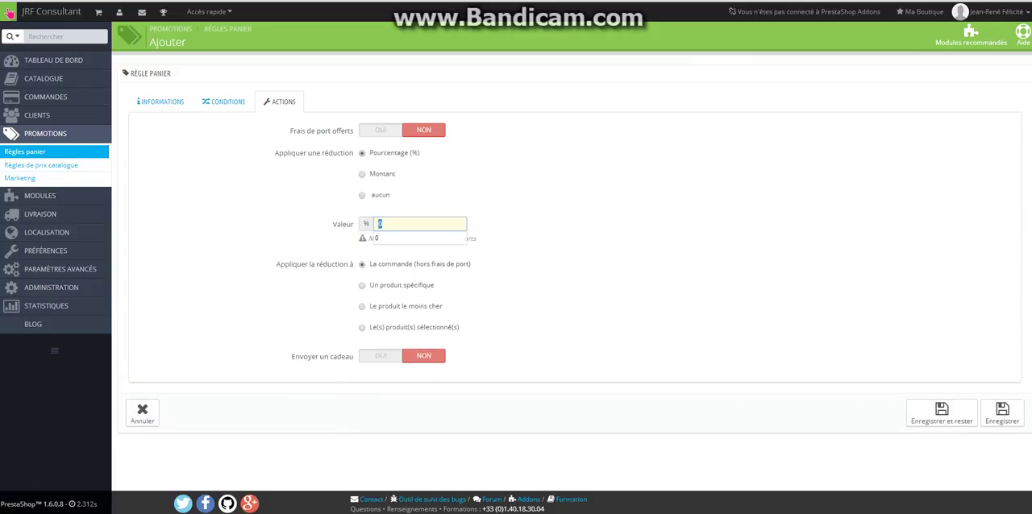
{"action": "type", "text": "15"}
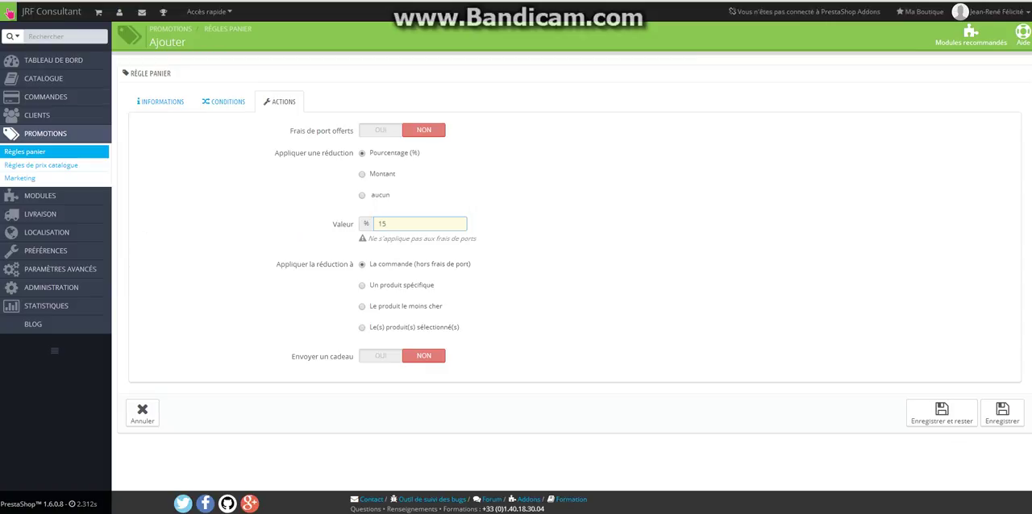
{"action": "left_click", "coordinate": [302, 237]}
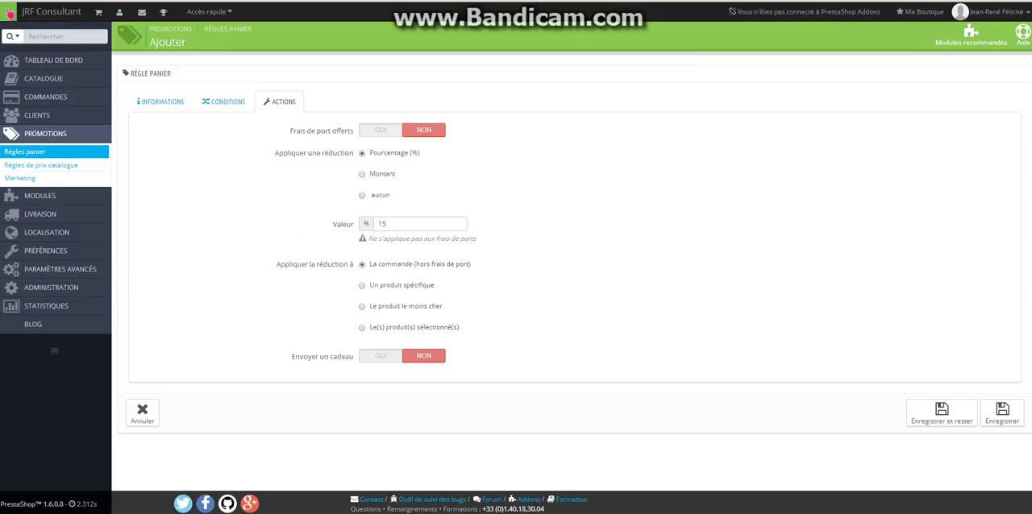
Apply the reduction to the specific product "demo_1 T-shirts à manches courtes délavés" and save the rule, staying on it
{"action": "left_click", "coordinate": [362, 285]}
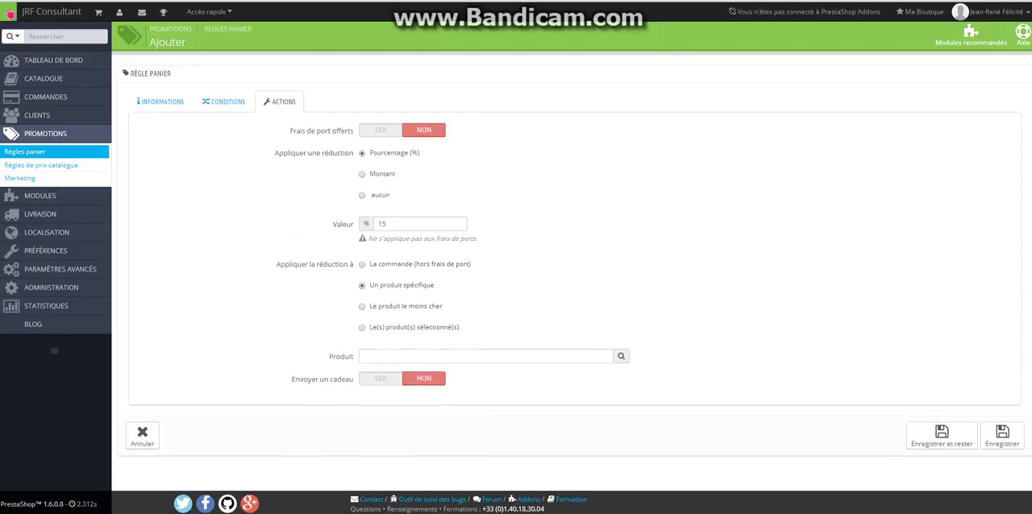
{"action": "left_click", "coordinate": [382, 356]}
{"action": "type", "text": "t"}
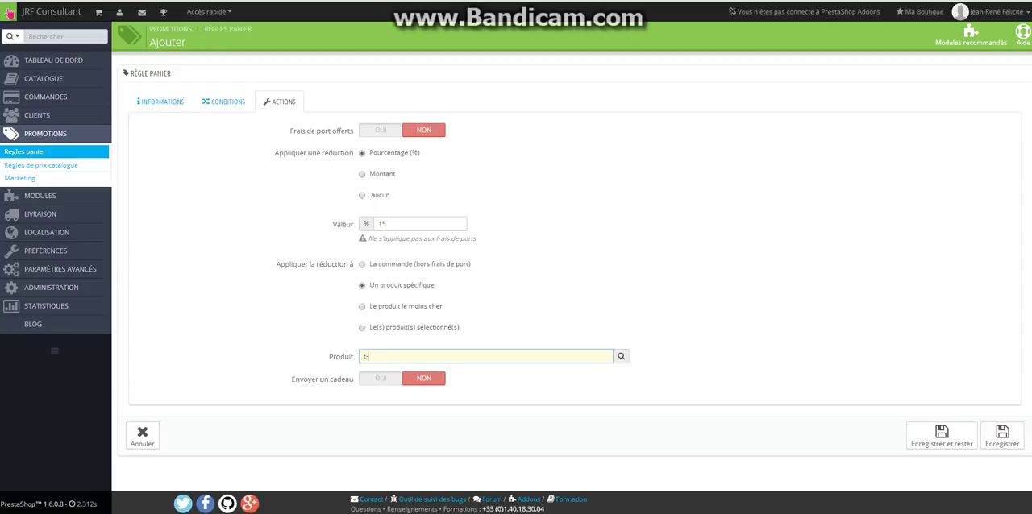
{"action": "type", "text": "sh"}
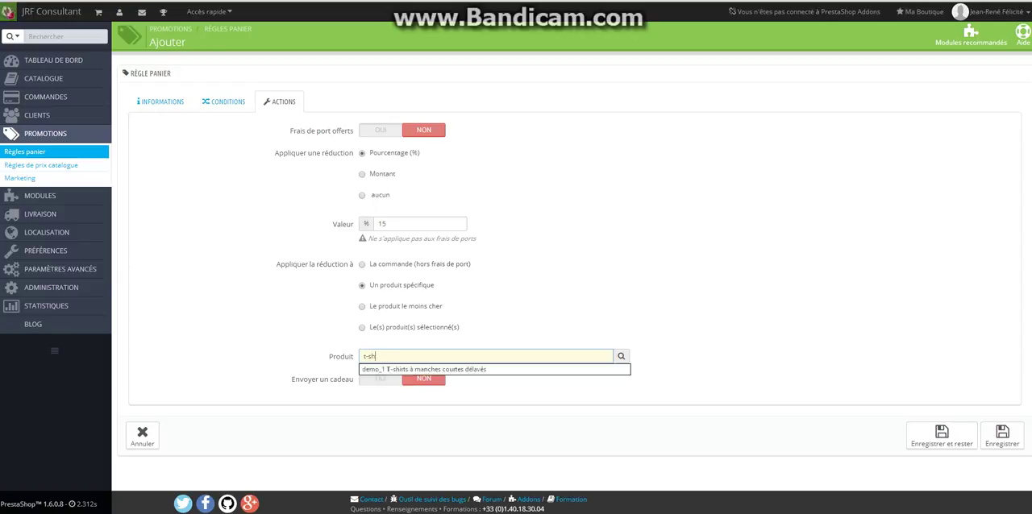
{"action": "key", "text": "Down"}
{"action": "key", "text": "Return"}
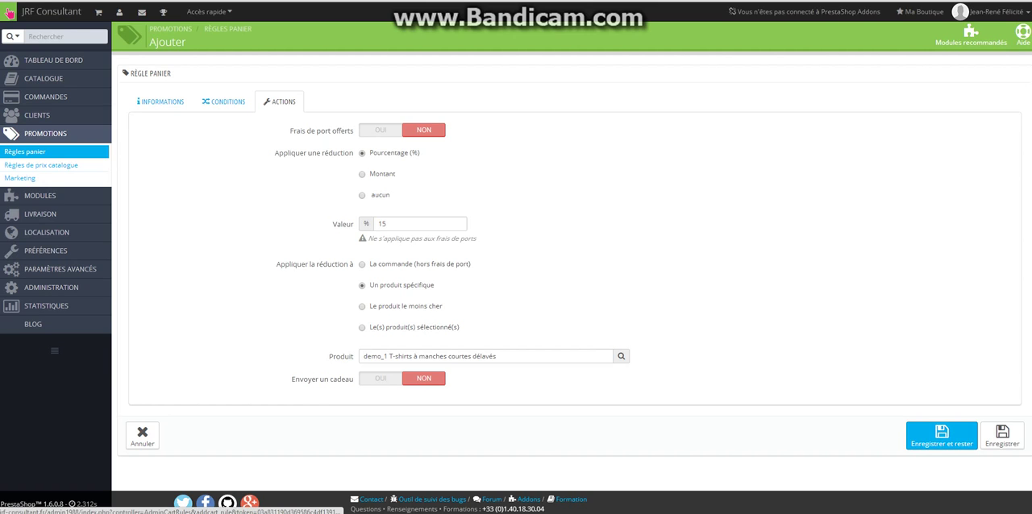
{"action": "left_click", "coordinate": [942, 436]}
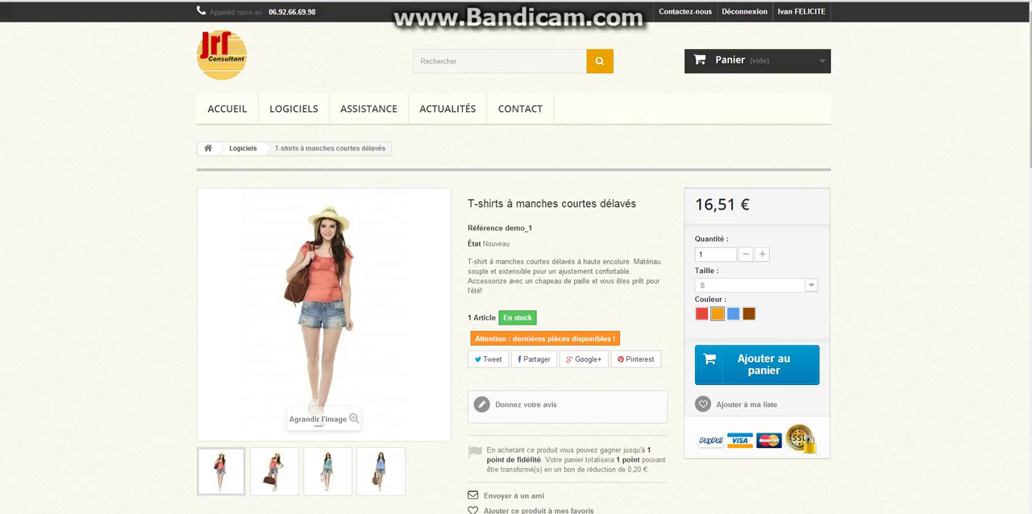
Add one orange size S "T-shirts à manches courtes délavés" to the storefront cart and proceed to the order summary
{"action": "scroll", "coordinate": [516, 258], "scroll_direction": "down", "scroll_amount": 1}
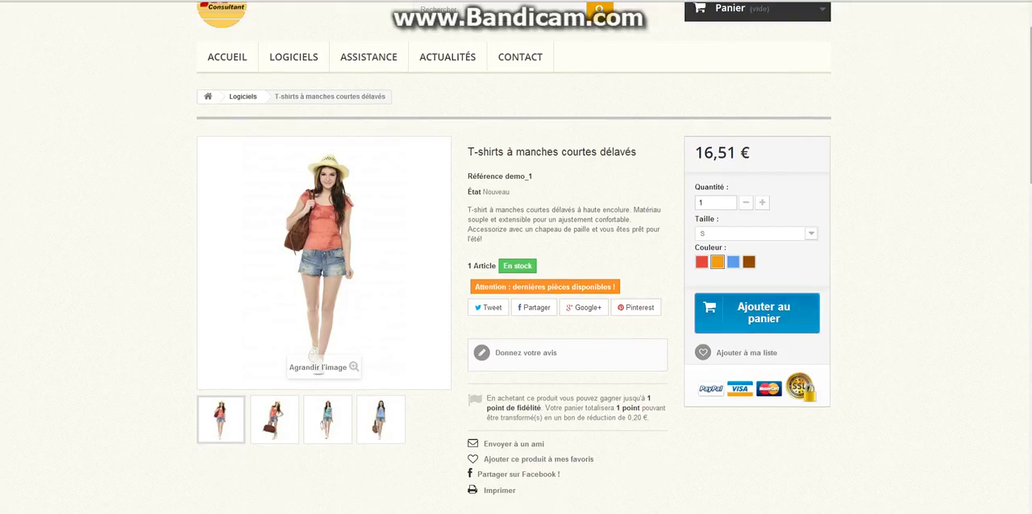
{"action": "left_click", "coordinate": [757, 314]}
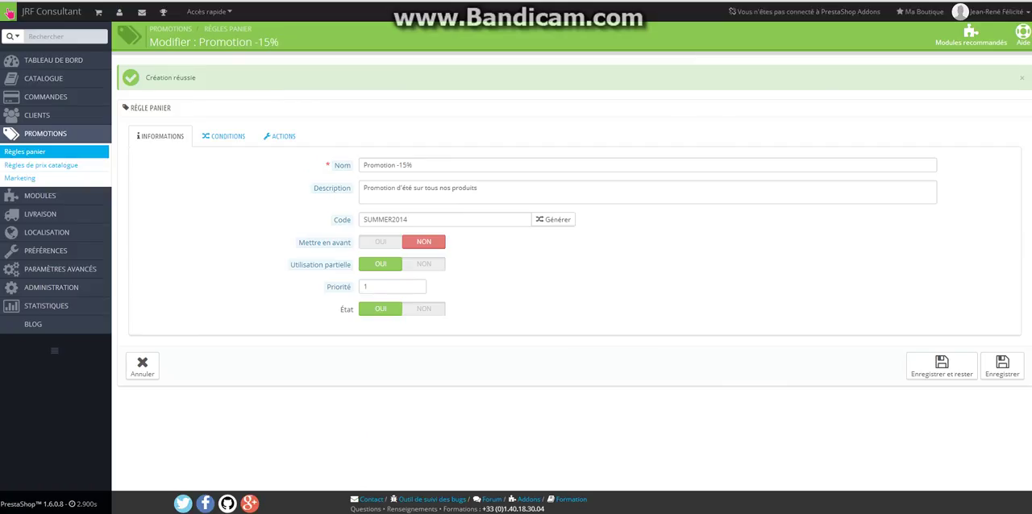
{"action": "left_click_drag", "start_coordinate": [409, 219], "coordinate": [362, 219]}
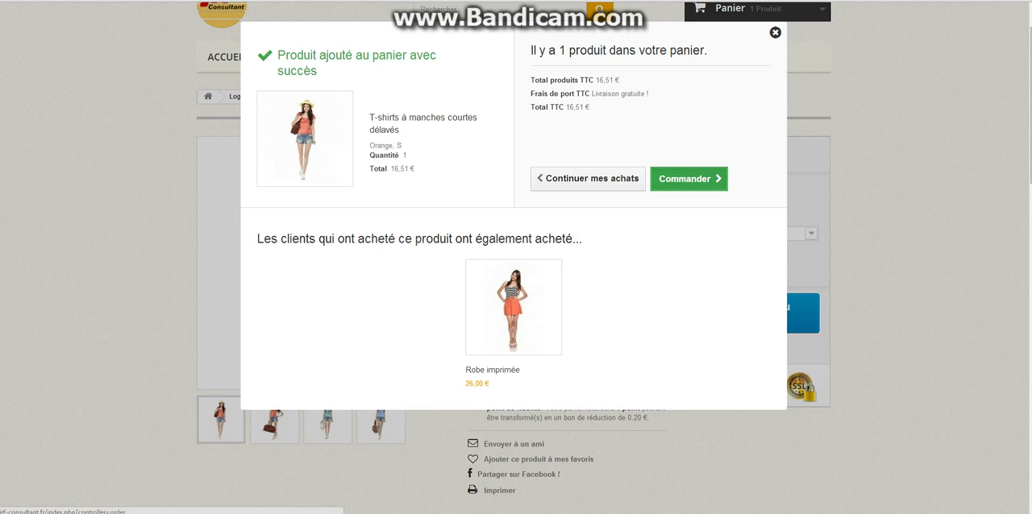
{"action": "left_click", "coordinate": [688, 179]}
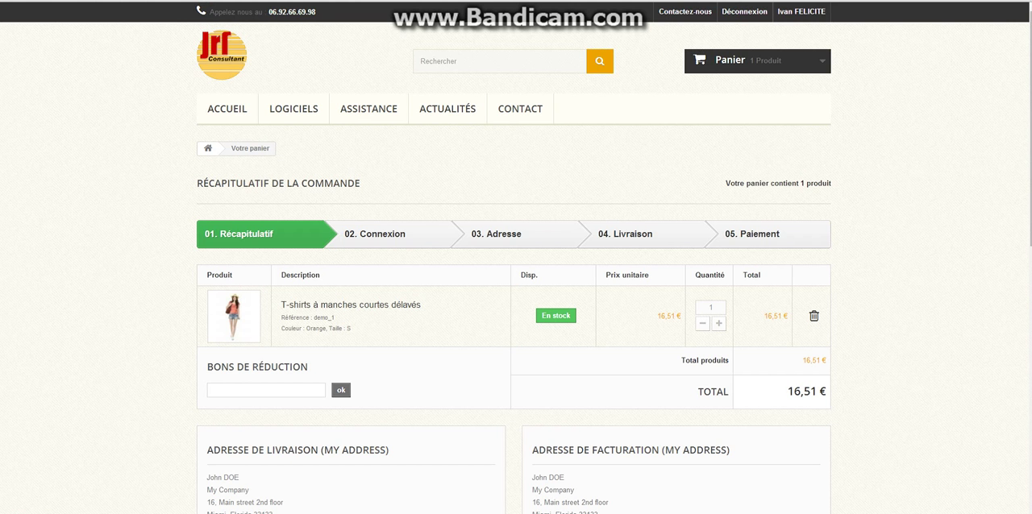
Try to apply the voucher code SUMMER2014 to the order and read the shop's response
{"action": "scroll", "coordinate": [516, 258], "scroll_direction": "down", "scroll_amount": 2}
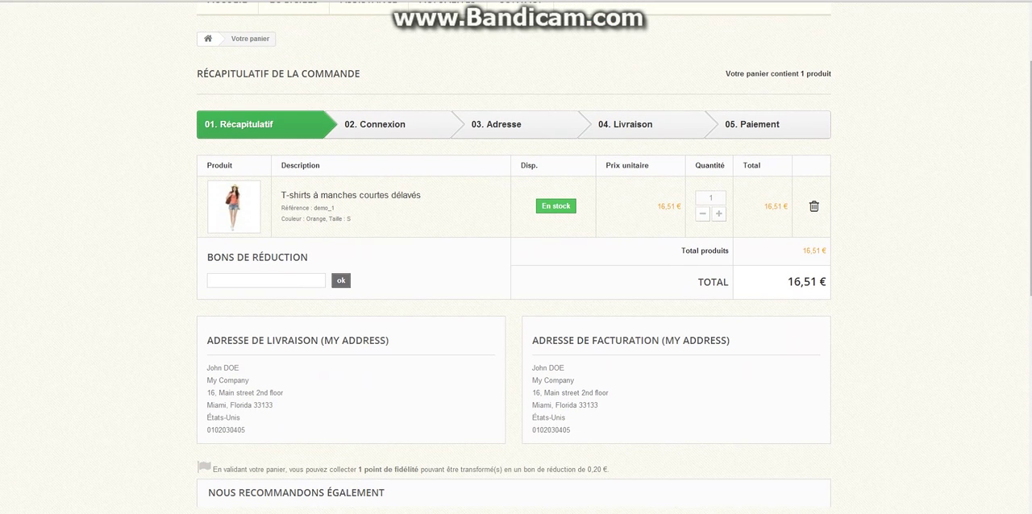
{"action": "left_click", "coordinate": [266, 280]}
{"action": "type", "text": "SUMMER20"}
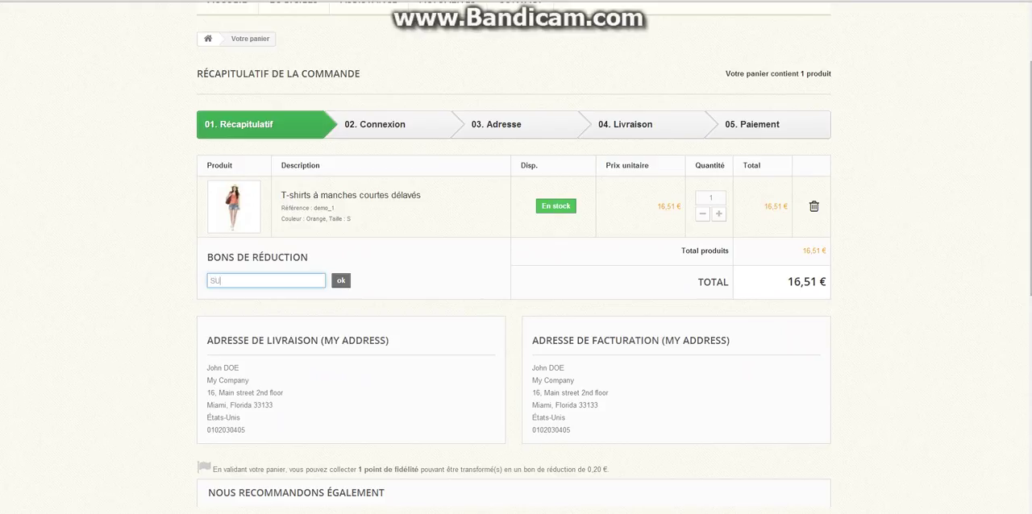
{"action": "type", "text": "14"}
{"action": "left_click", "coordinate": [341, 280]}
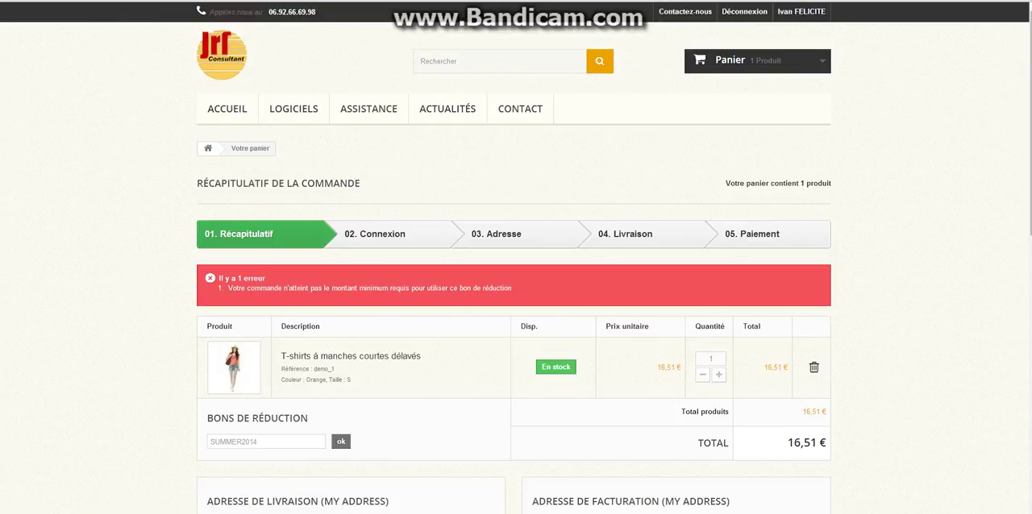
{"action": "left_click_drag", "start_coordinate": [513, 287], "coordinate": [228, 287]}
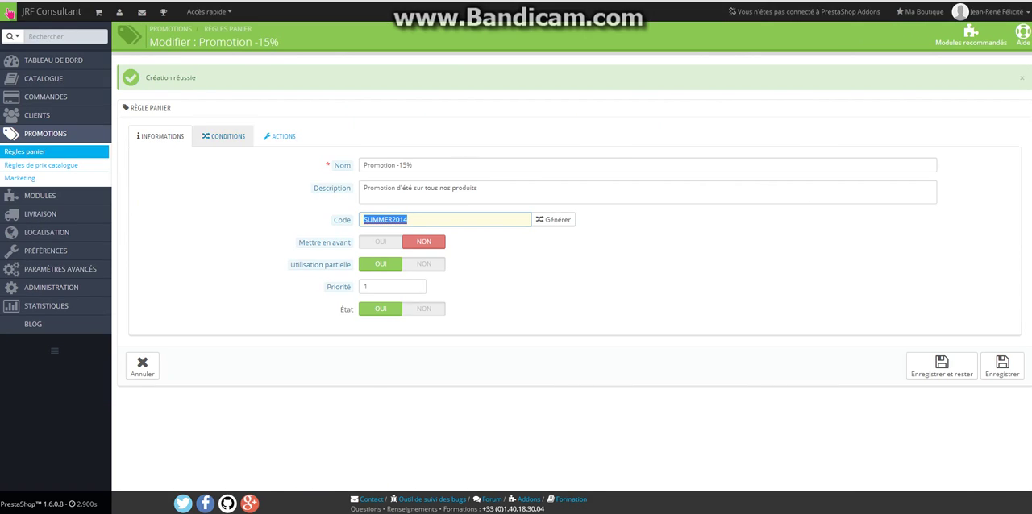
In the conditions of the "Promotion -15%" cart rule, set the minimum amount to 10 EUR and save the rule
{"action": "left_click", "coordinate": [223, 136]}
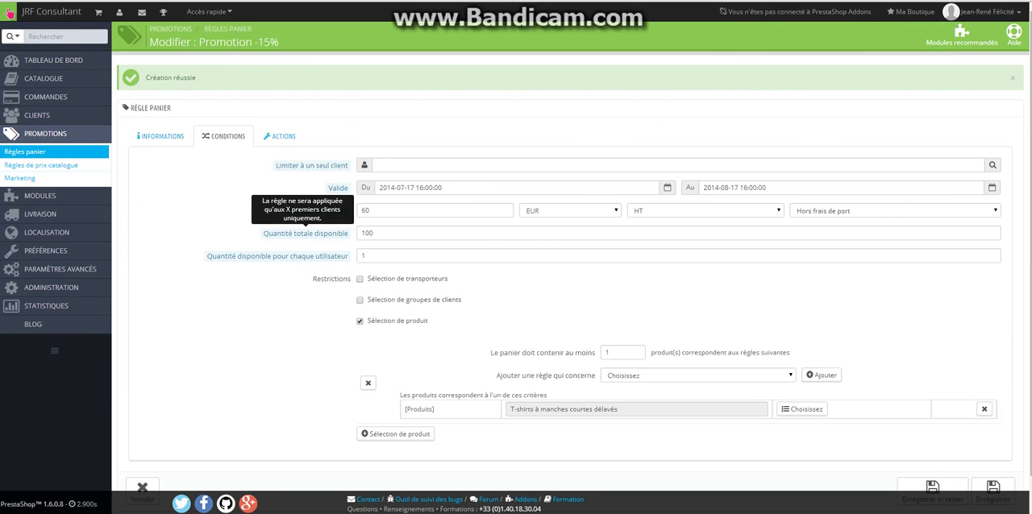
{"action": "left_click_drag", "start_coordinate": [373, 211], "coordinate": [359, 211]}
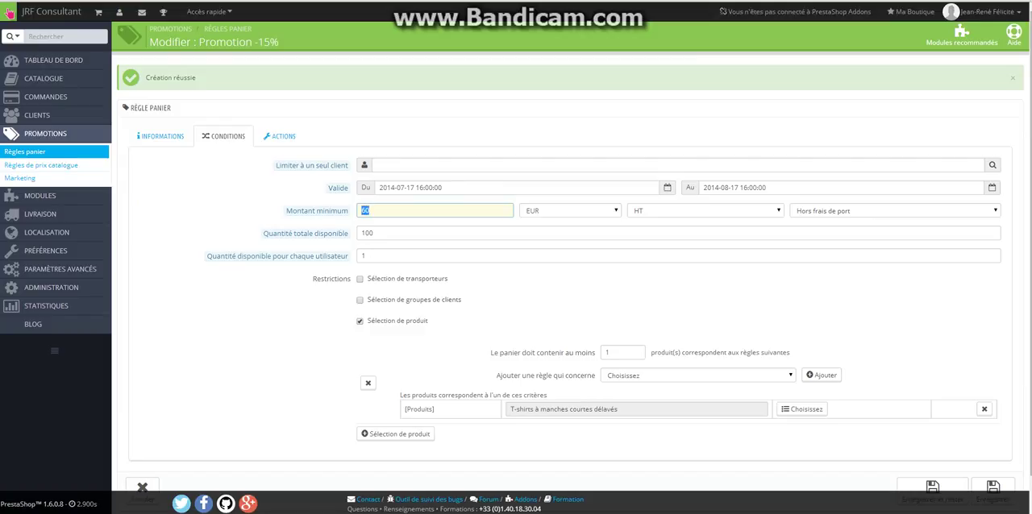
{"action": "double_click", "coordinate": [365, 210]}
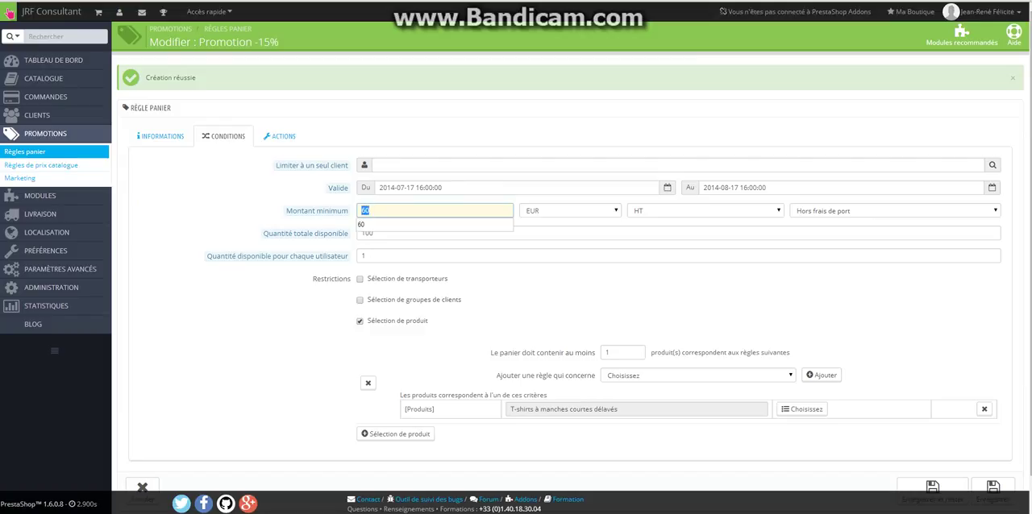
{"action": "type", "text": "1"}
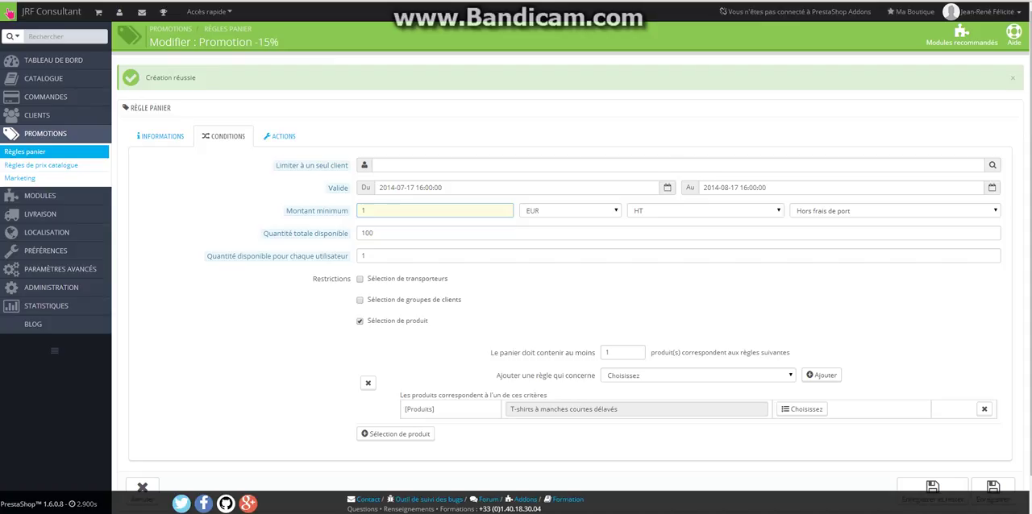
{"action": "type", "text": "0"}
{"action": "left_click", "coordinate": [645, 330]}
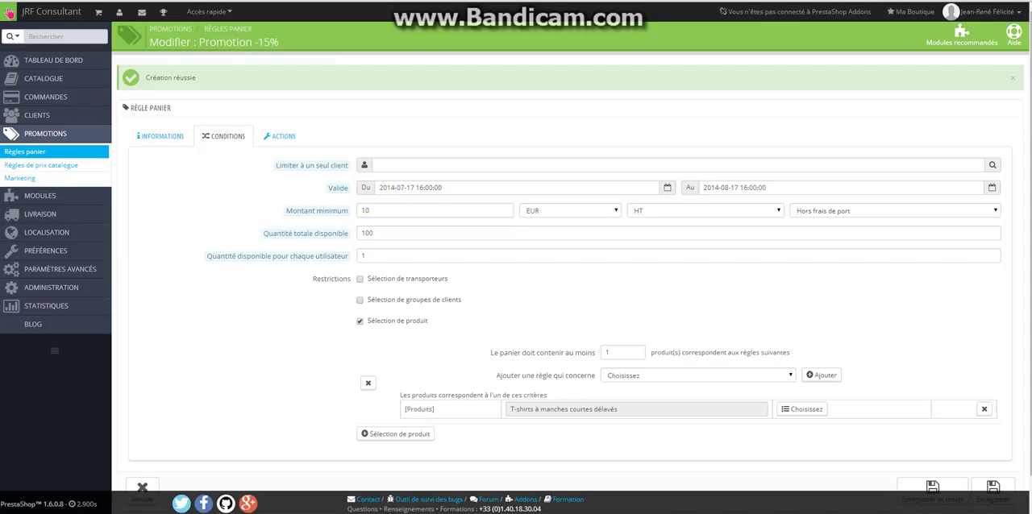
{"action": "scroll", "coordinate": [645, 330], "scroll_direction": "down", "scroll_amount": 2}
{"action": "left_click", "coordinate": [993, 456]}
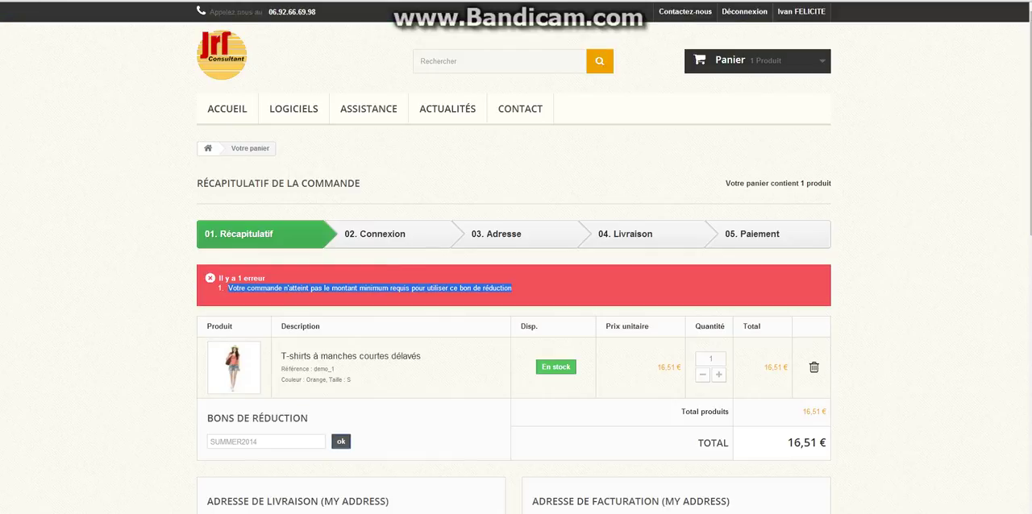
Apply the SUMMER2014 voucher to the storefront order again and check the discount line and order total
{"action": "left_click", "coordinate": [341, 442]}
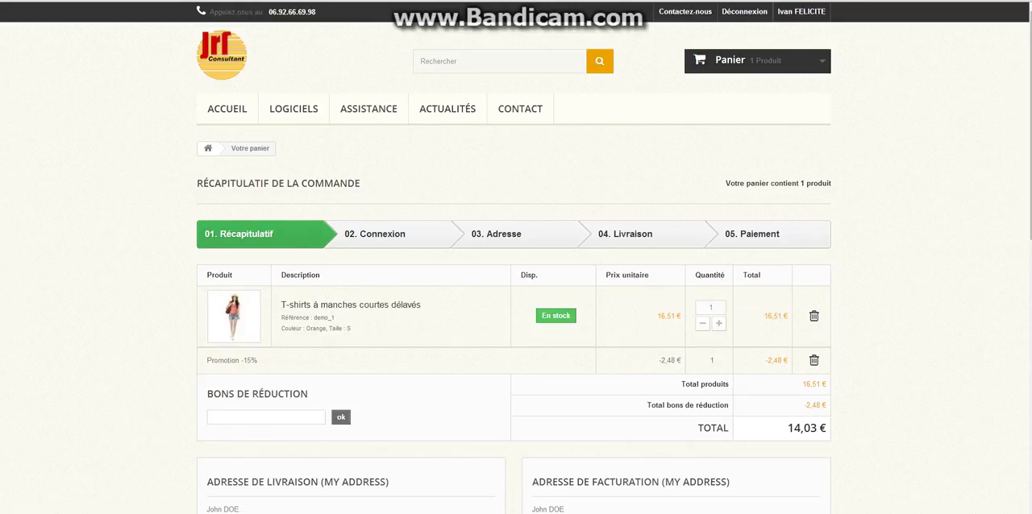
{"action": "left_click_drag", "start_coordinate": [636, 360], "coordinate": [790, 360]}
{"action": "left_click", "coordinate": [790, 360]}
{"action": "scroll", "coordinate": [516, 257], "scroll_direction": "down", "scroll_amount": 2}
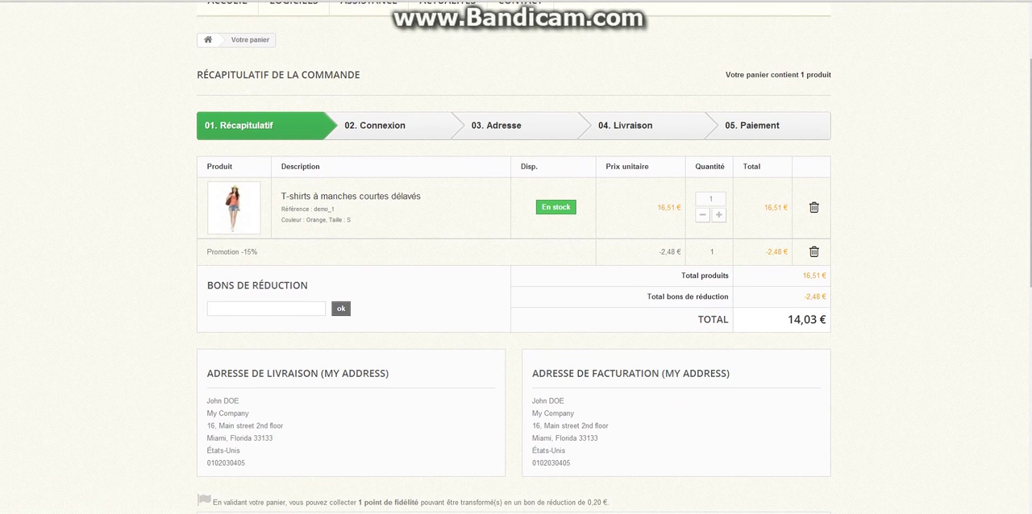
{"action": "left_click_drag", "start_coordinate": [827, 319], "coordinate": [787, 319]}
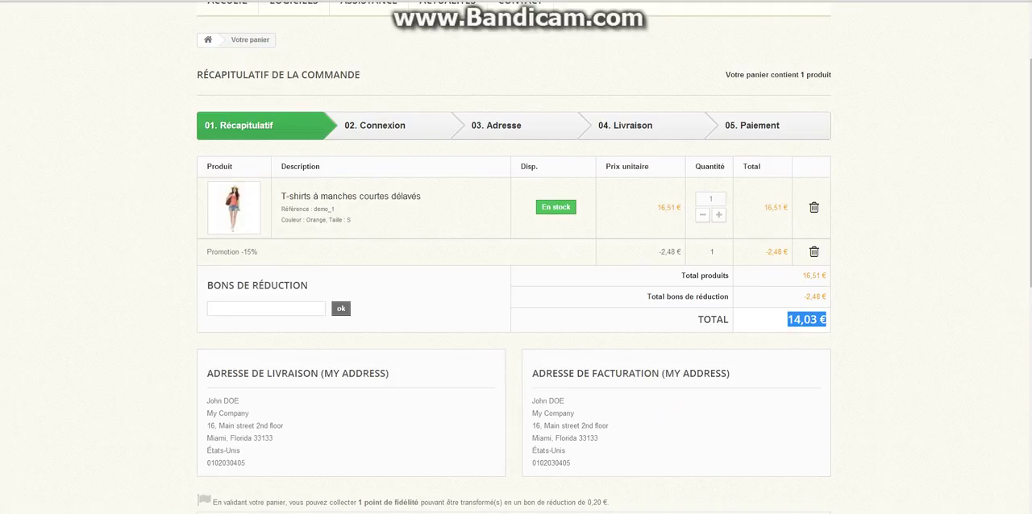
Back in the shop administration, start a new catalogue price rule named "Promotion Eté"
{"action": "key", "text": "ctrl+shift+Tab"}
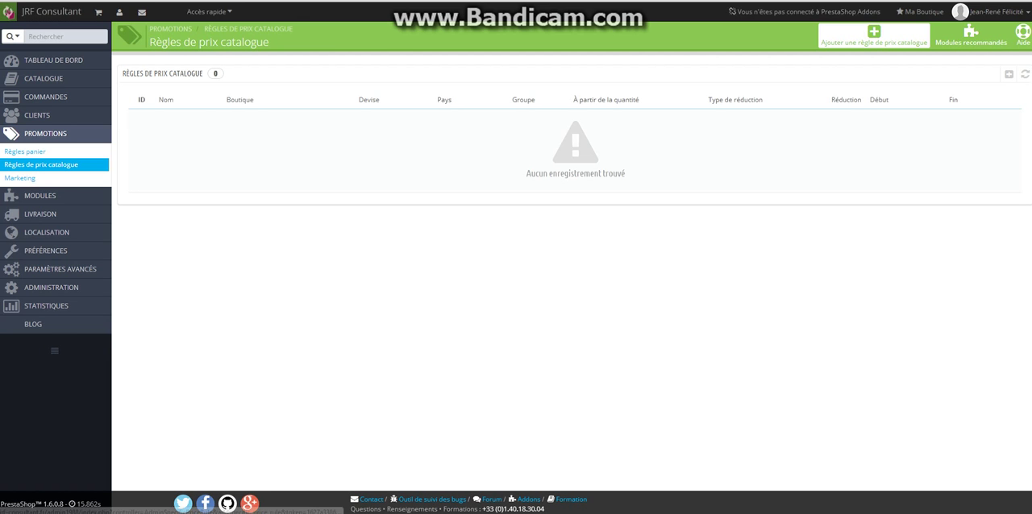
{"action": "left_click", "coordinate": [874, 36]}
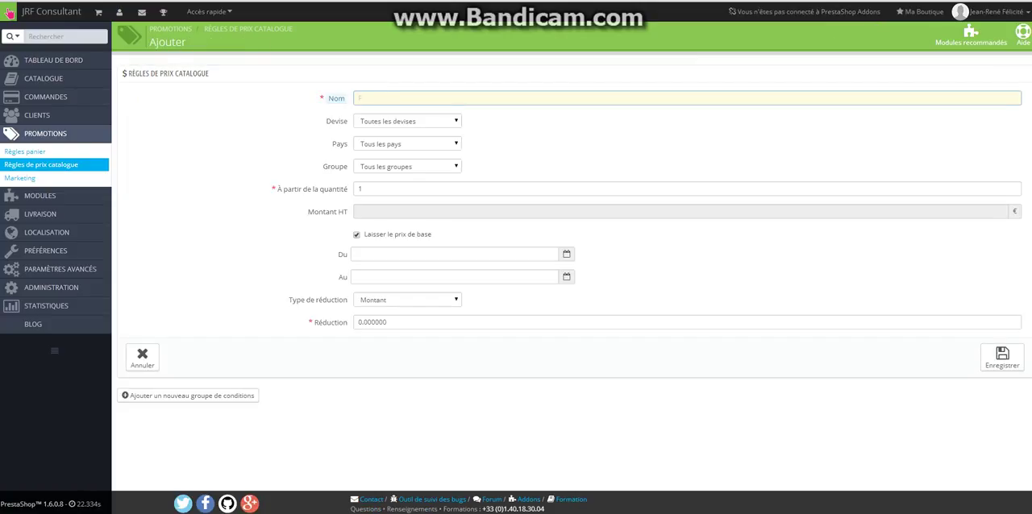
{"action": "type", "text": "Promotion Eté"}
{"action": "key", "text": "Tab"}
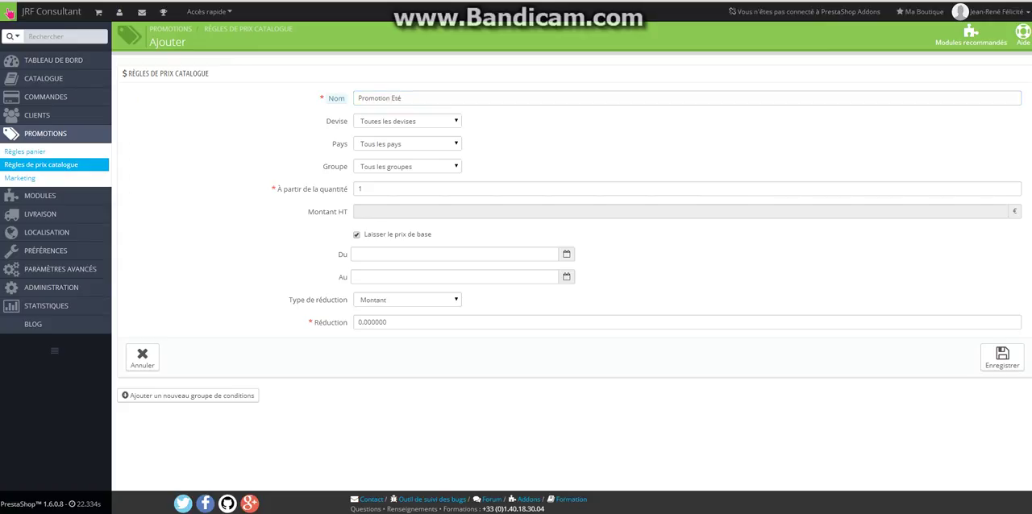
Examine the catalogue price rule's country, group, minimum quantity, start date and reduction type options
{"action": "key", "text": "Tab"}
{"action": "key", "text": "alt+Down"}
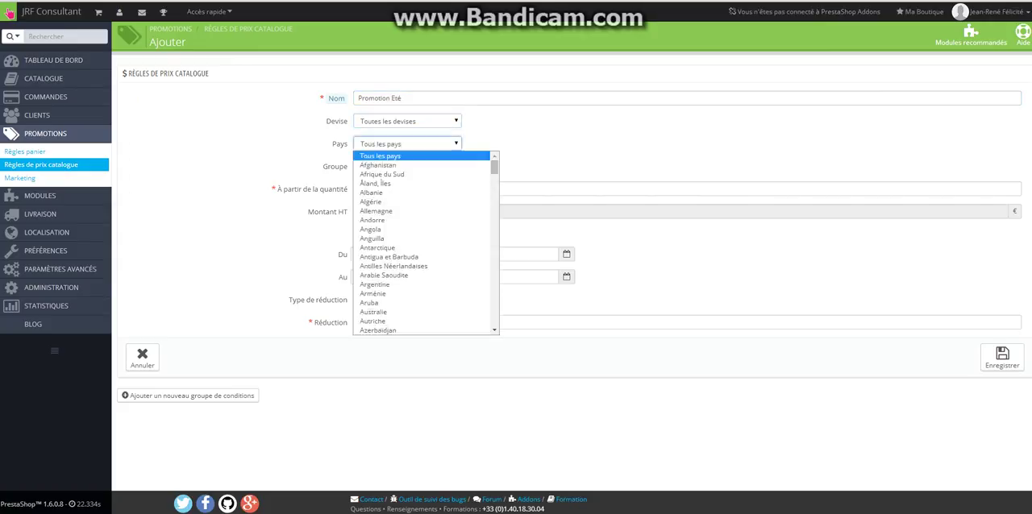
{"action": "key", "text": "Escape"}
{"action": "key", "text": "Tab"}
{"action": "key", "text": "alt+Down"}
{"action": "key", "text": "Escape"}
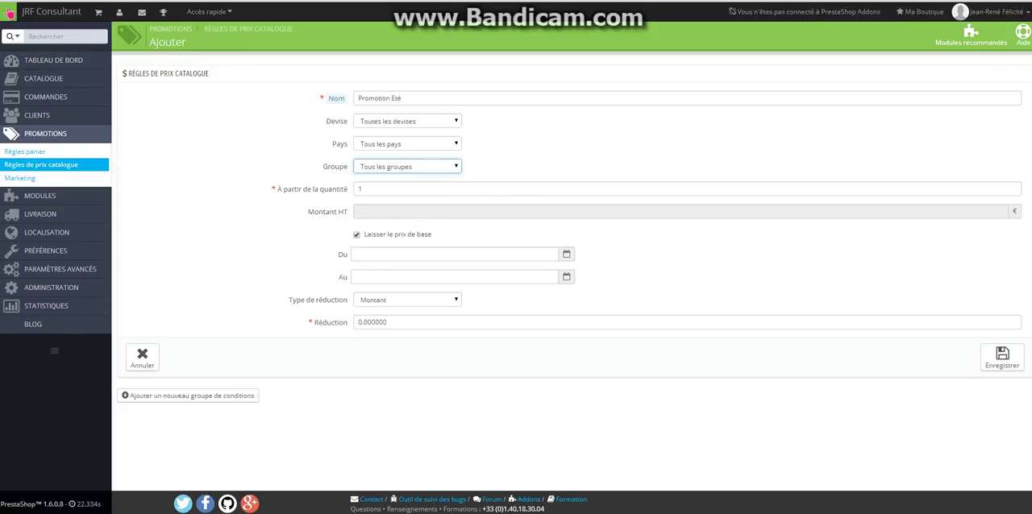
{"action": "key", "text": "Tab"}
{"action": "key", "text": "Tab"}
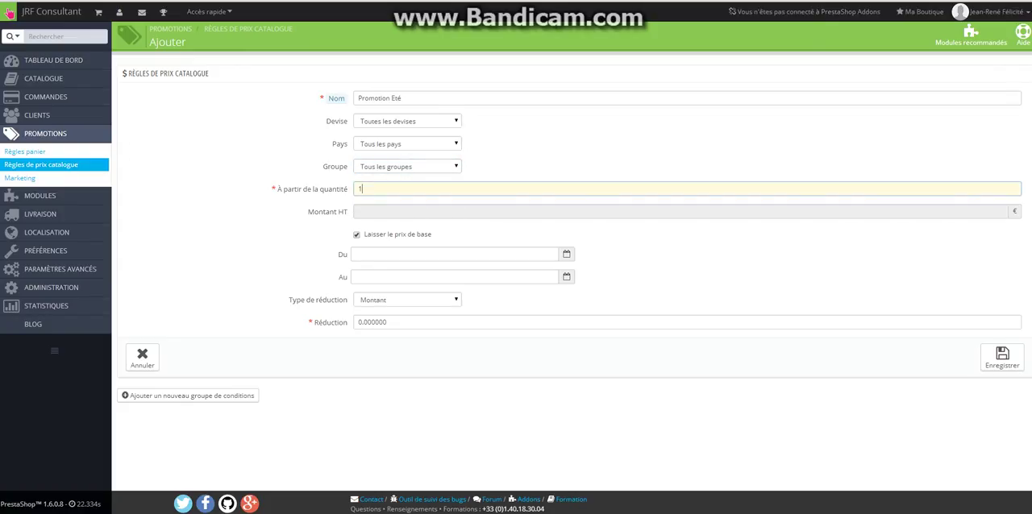
{"action": "left_click", "coordinate": [454, 255]}
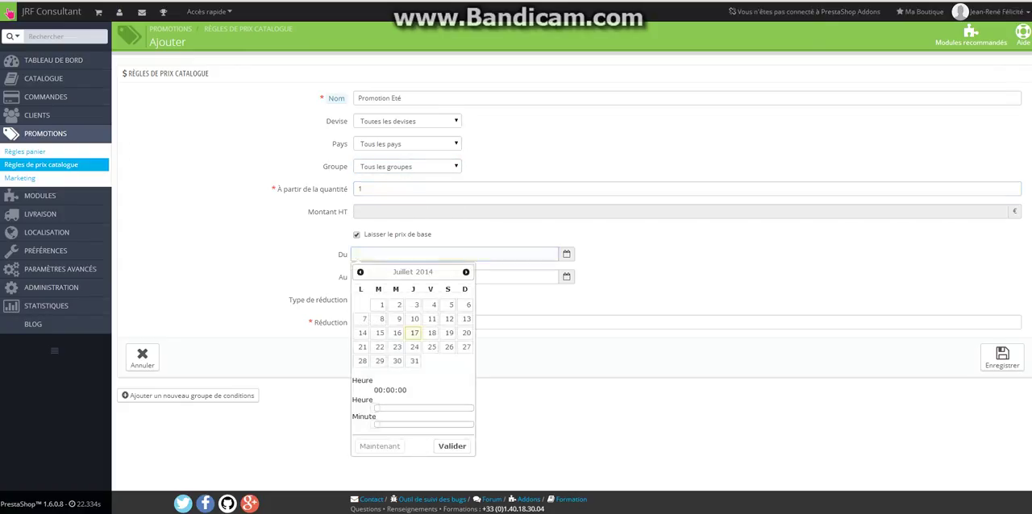
{"action": "key", "text": "Escape"}
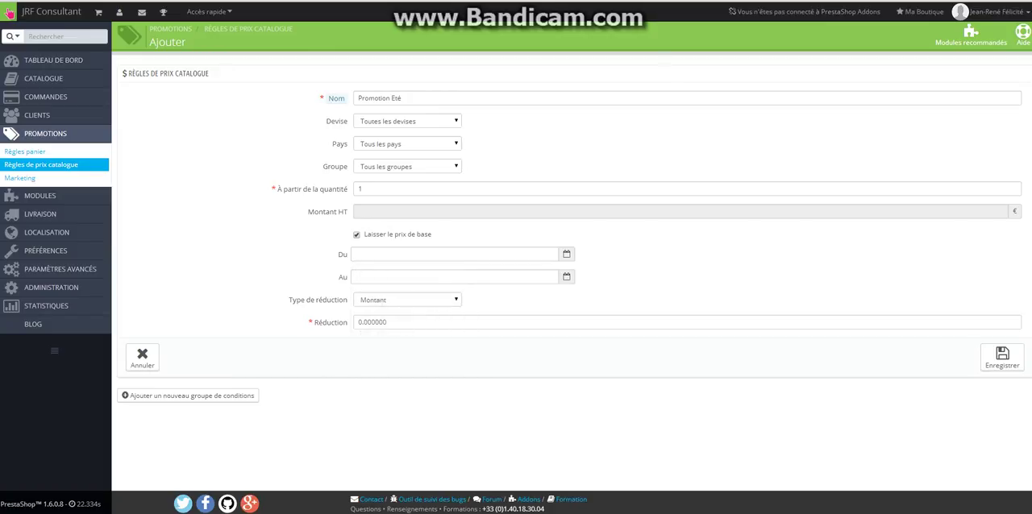
{"action": "left_click", "coordinate": [419, 300]}
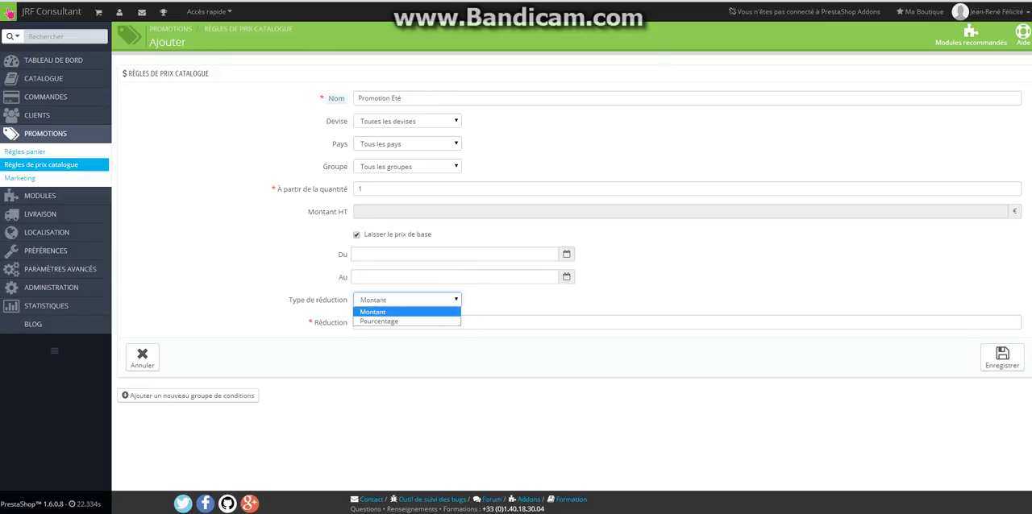
{"action": "key", "text": "Return"}
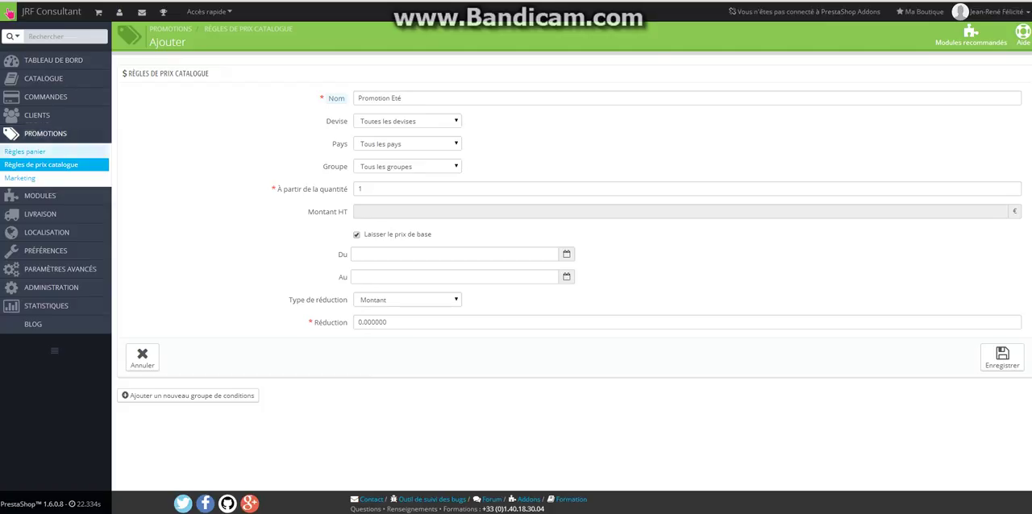
Leave the catalogue price rule unsaved and look through the list of marketing modules under promotions
{"action": "left_click", "coordinate": [19, 178]}
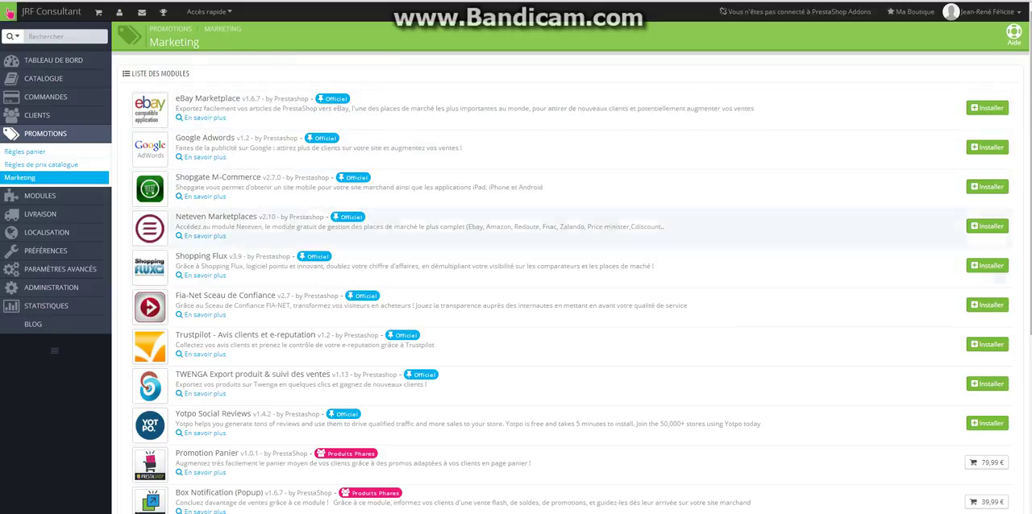
{"action": "scroll", "coordinate": [564, 282], "scroll_direction": "down", "scroll_amount": 3}
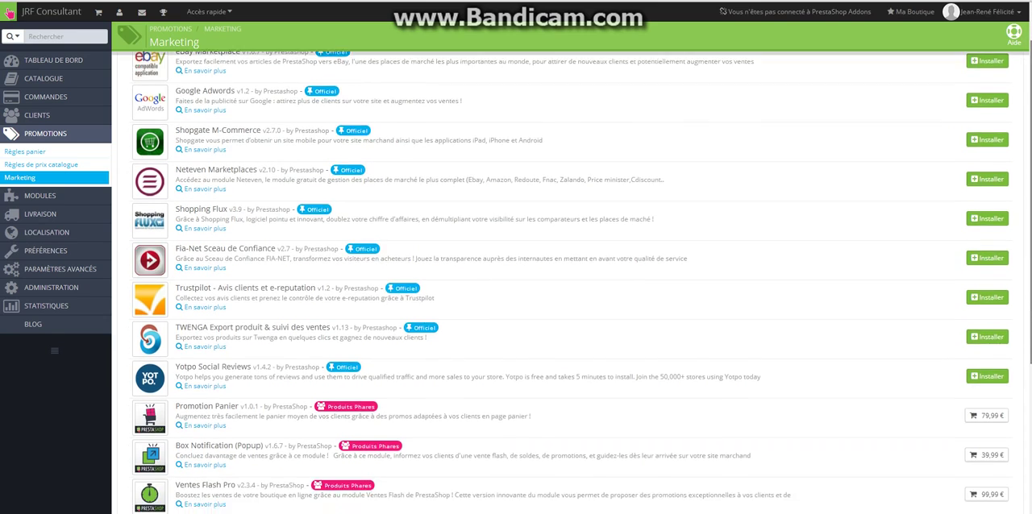
{"action": "scroll", "coordinate": [565, 282], "scroll_direction": "down", "scroll_amount": 4}
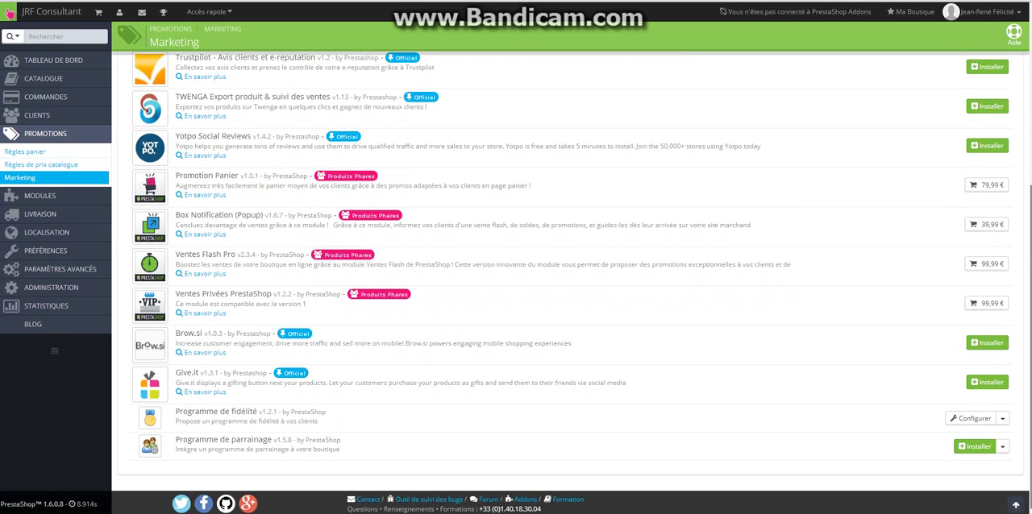
{"action": "scroll", "coordinate": [564, 282], "scroll_direction": "up", "scroll_amount": 5}
{"action": "scroll", "coordinate": [564, 283], "scroll_direction": "up", "scroll_amount": 2}
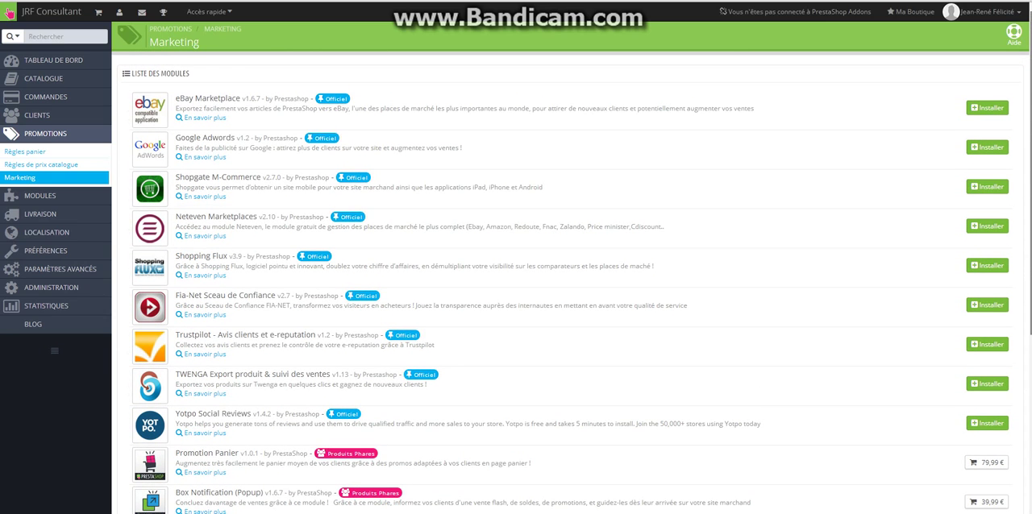